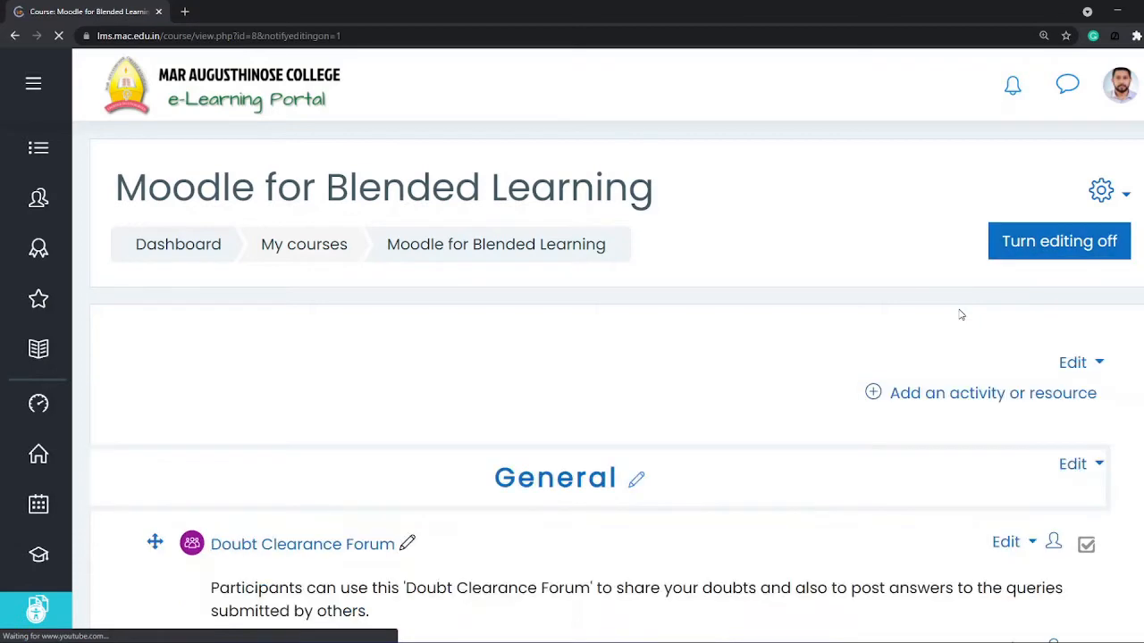
Step: Add a new Assignment activity to Unit-I and name it "History of Linux OS"
{"action": "scroll", "coordinate": [956, 319], "scroll_direction": "down", "scroll_amount": 5}
{"action": "scroll", "coordinate": [962, 319], "scroll_direction": "down", "scroll_amount": 10}
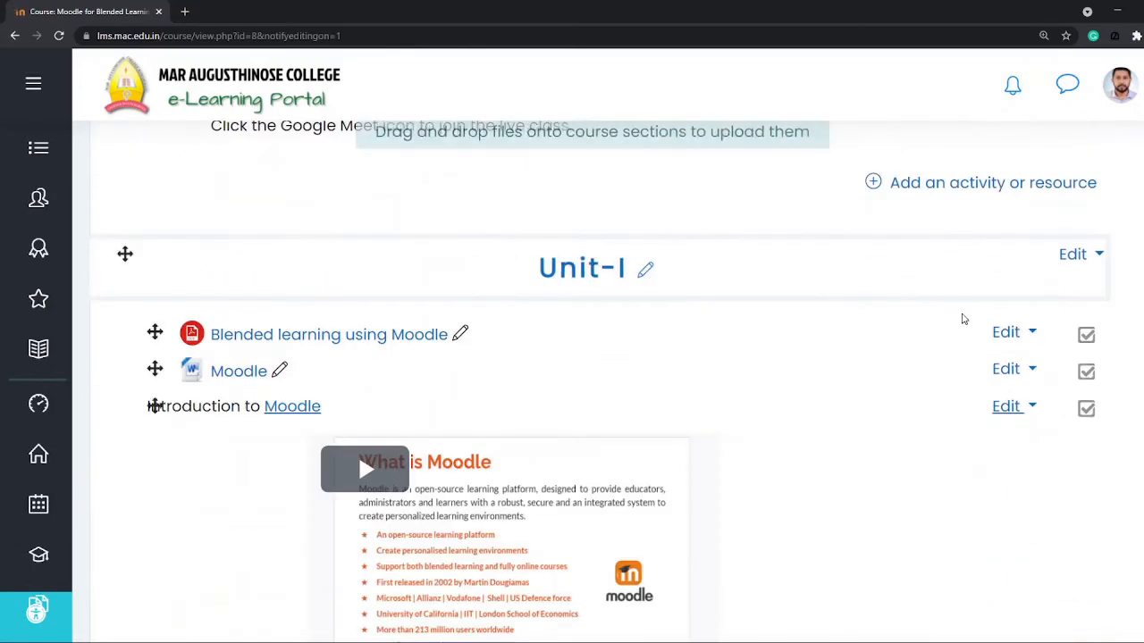
{"action": "scroll", "coordinate": [963, 319], "scroll_direction": "up", "scroll_amount": 3}
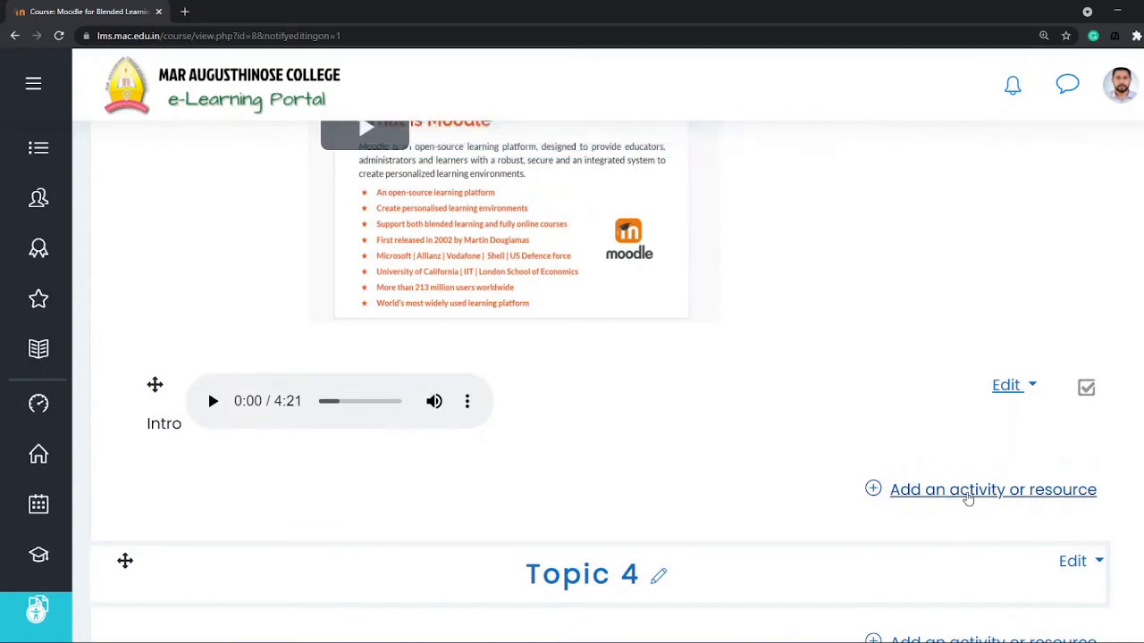
{"action": "left_click", "coordinate": [967, 491]}
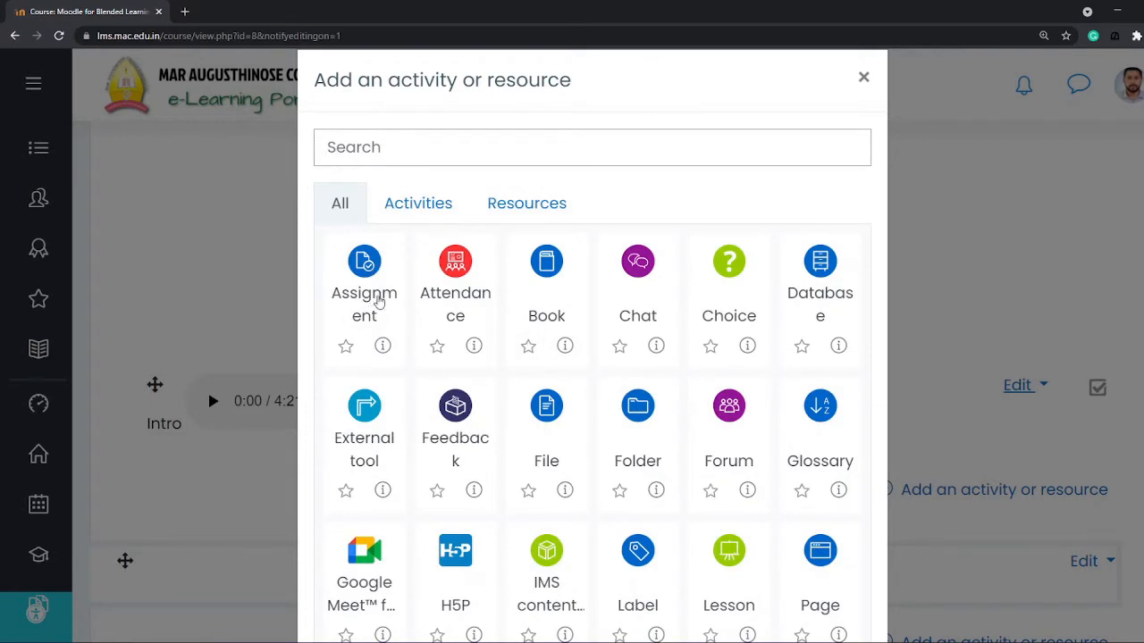
{"action": "left_click", "coordinate": [367, 268]}
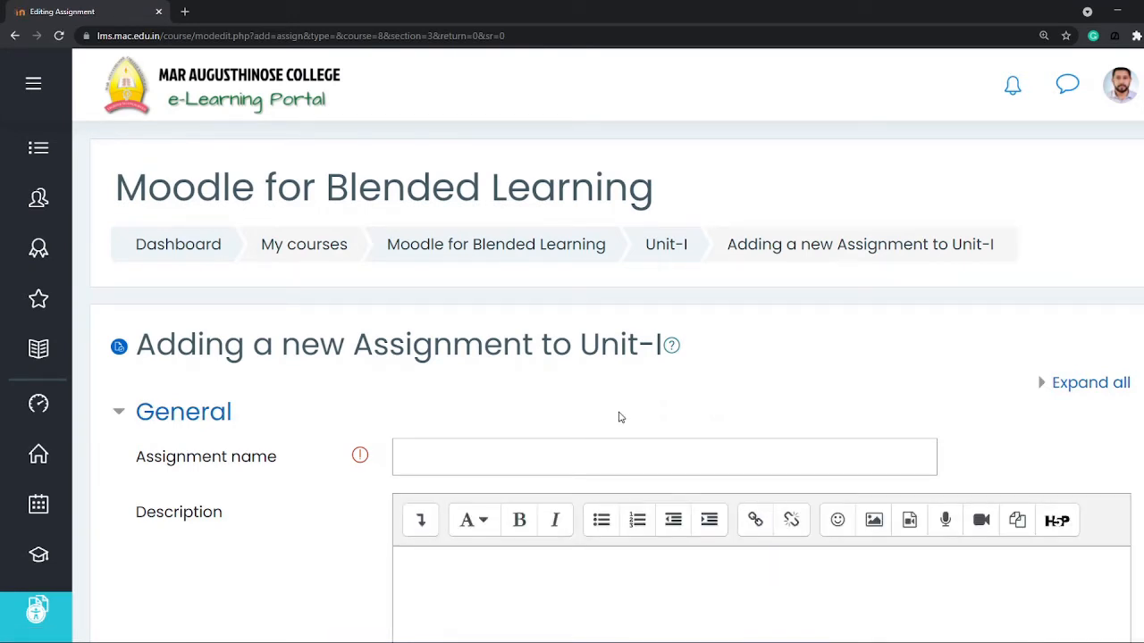
{"action": "left_click", "coordinate": [470, 452]}
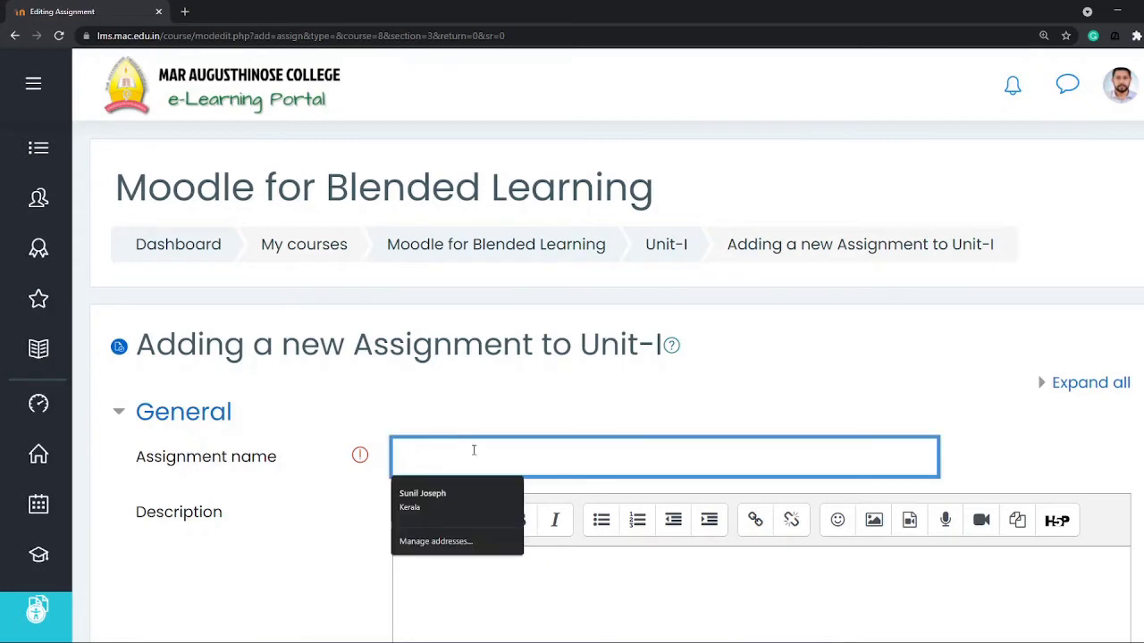
{"action": "type", "text": "History of Linux OS"}
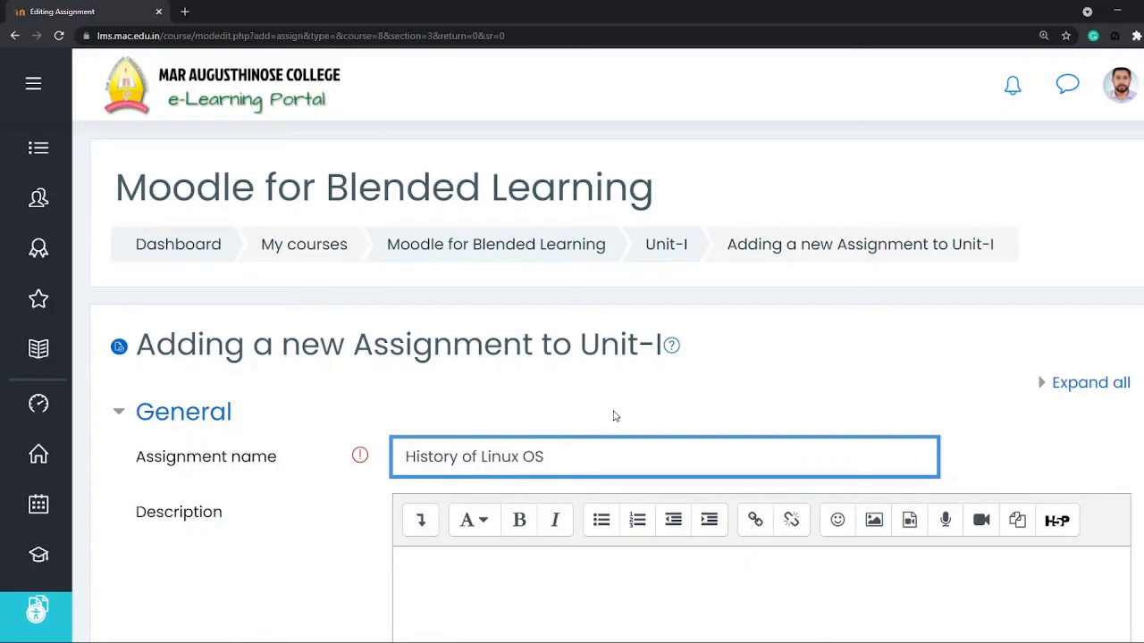
Step: Write a description giving the topic, last submission date 13/10/2021 and the scanned PDF copy instruction, and display it on the course page
{"action": "scroll", "coordinate": [614, 416], "scroll_direction": "down", "scroll_amount": 3}
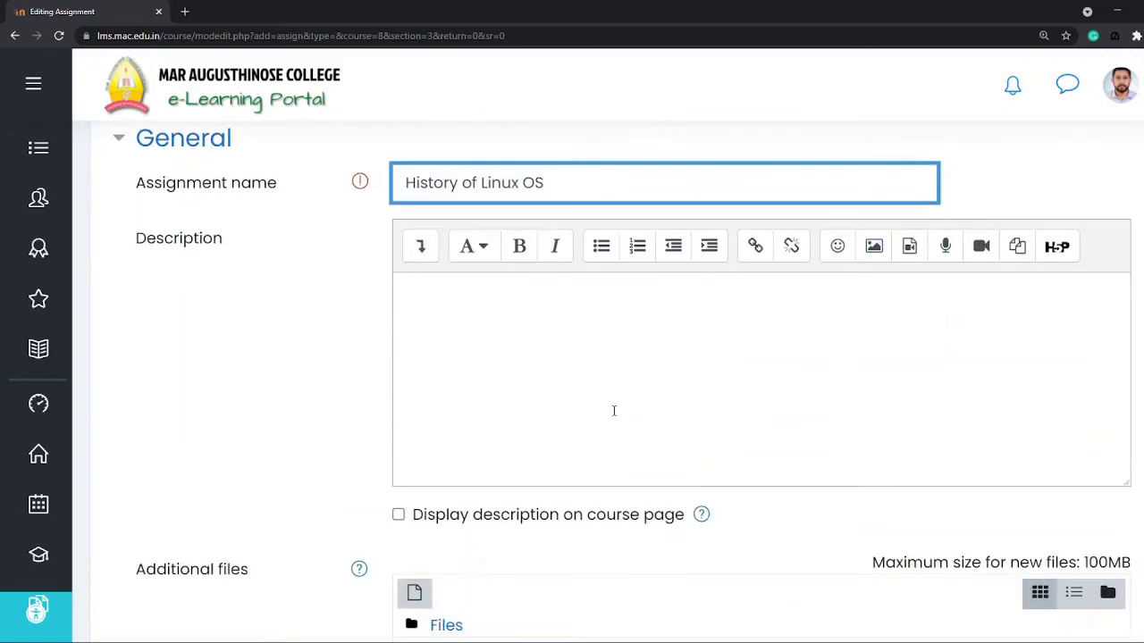
{"action": "type", "text": ";"}
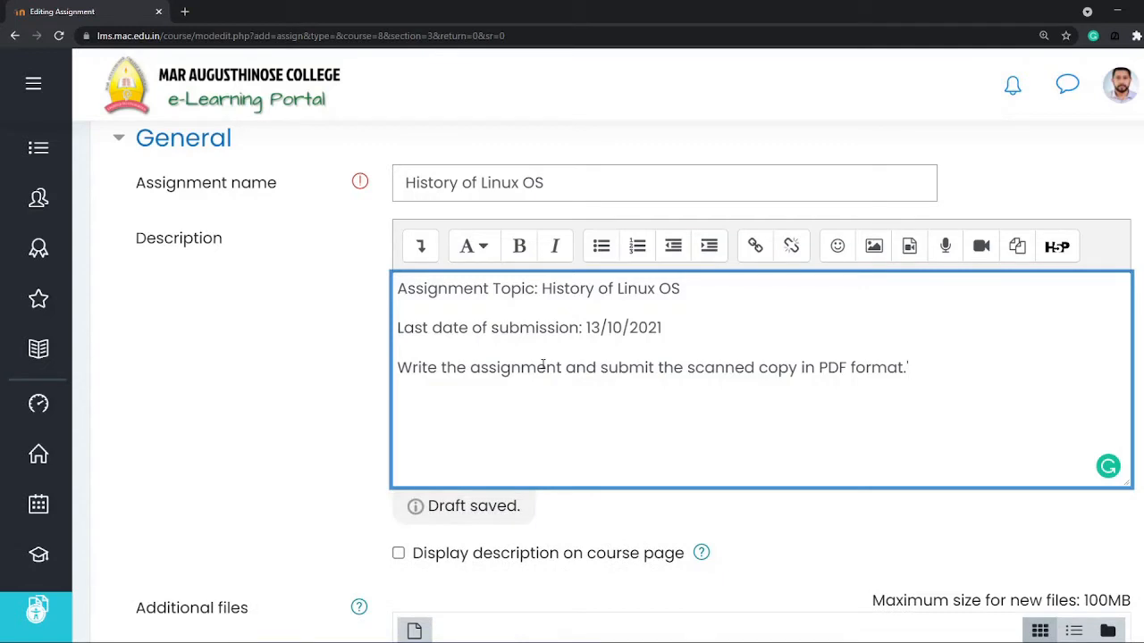
{"action": "scroll", "coordinate": [296, 417], "scroll_direction": "down", "scroll_amount": 2}
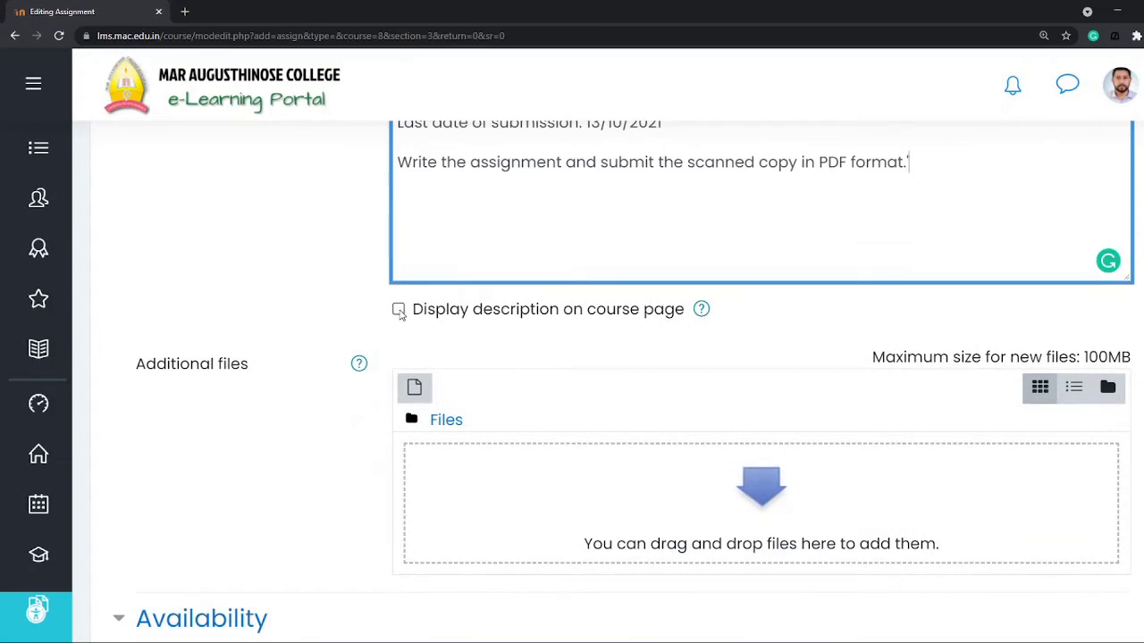
{"action": "left_click", "coordinate": [397, 309]}
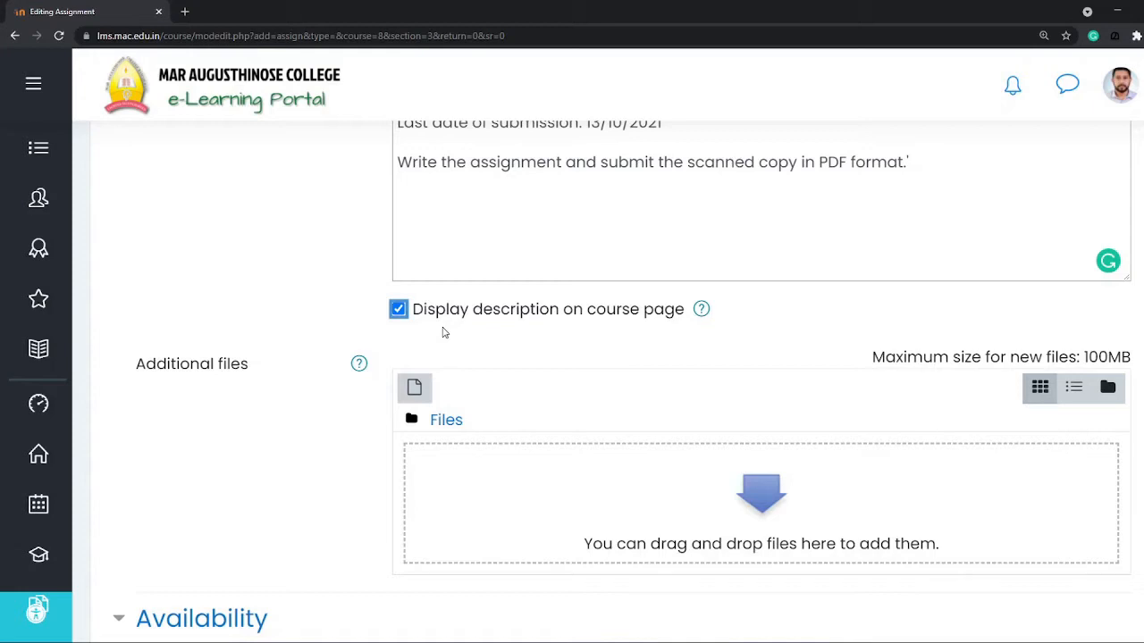
Step: Disable the "Allow submissions from" date and set the due date's hour to 17
{"action": "scroll", "coordinate": [249, 394], "scroll_direction": "down", "scroll_amount": 2}
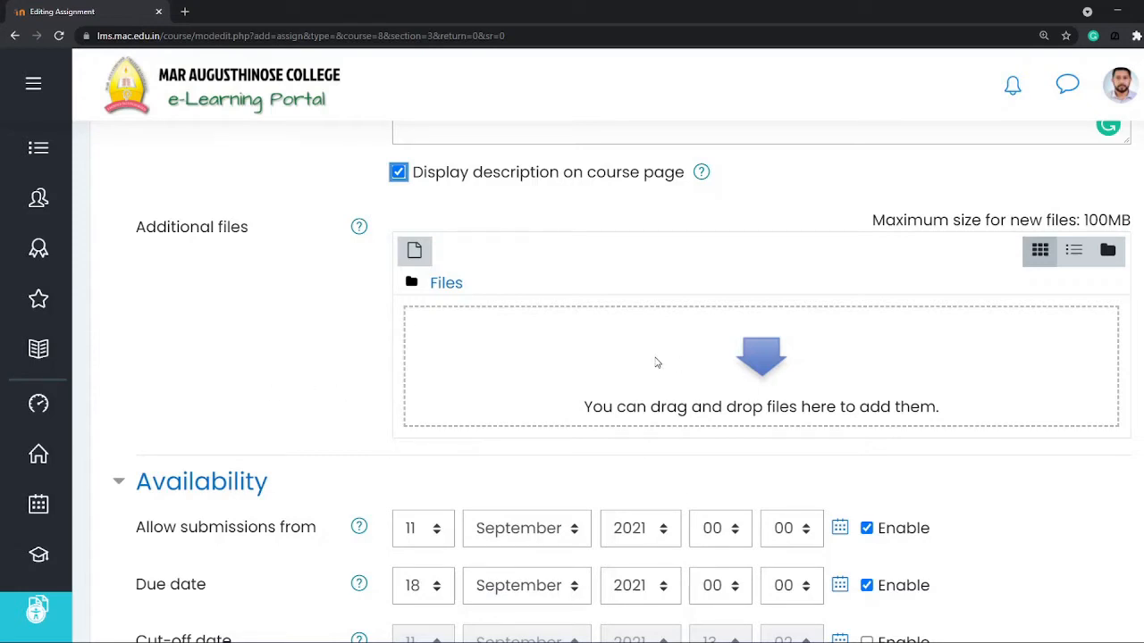
{"action": "scroll", "coordinate": [656, 362], "scroll_direction": "down", "scroll_amount": 4}
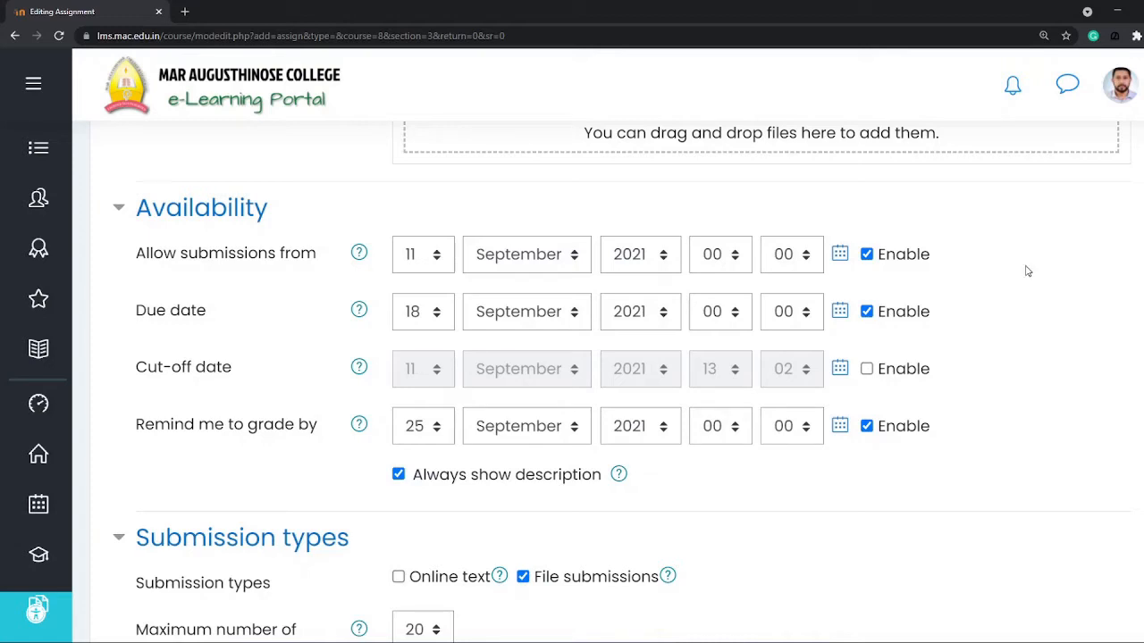
{"action": "left_click", "coordinate": [867, 256]}
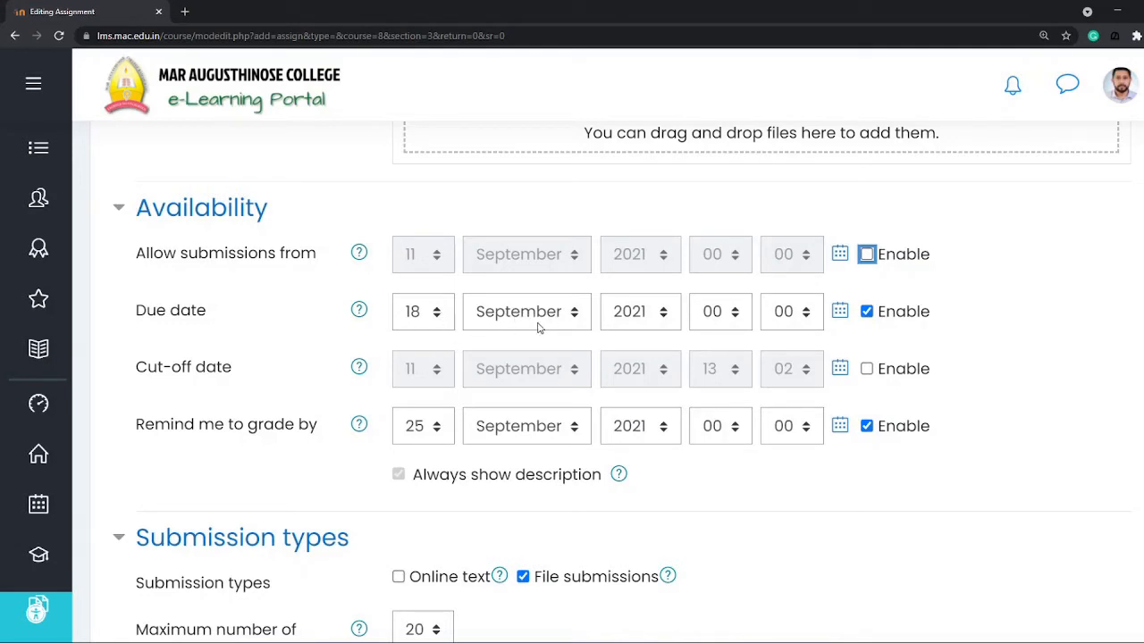
{"action": "left_click", "coordinate": [701, 325]}
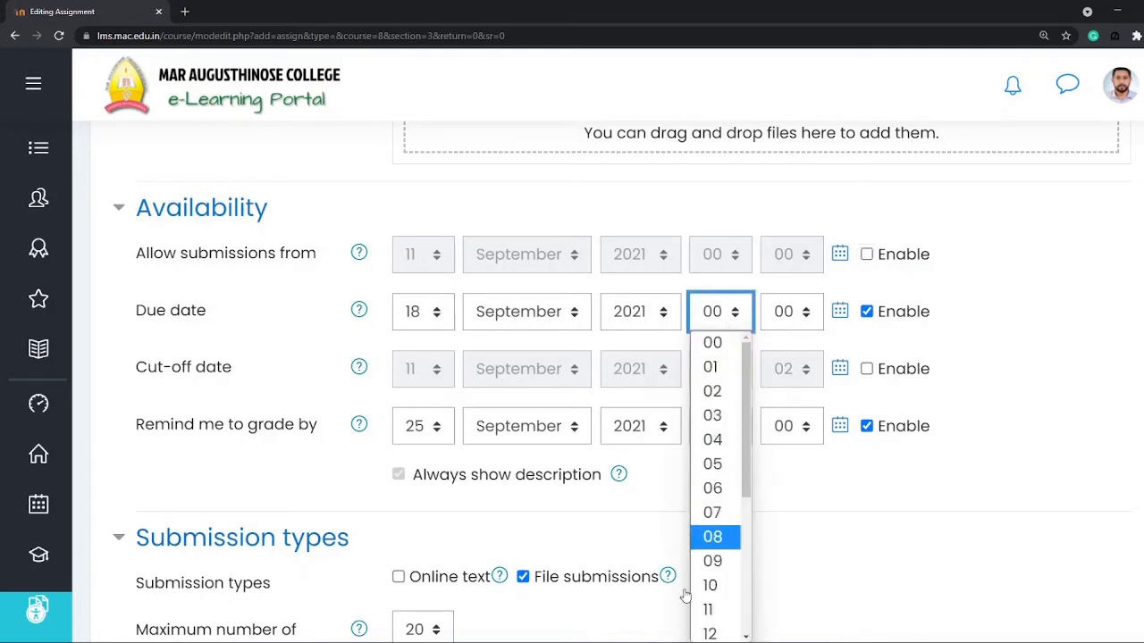
{"action": "scroll", "coordinate": [714, 509], "scroll_direction": "down", "scroll_amount": 3}
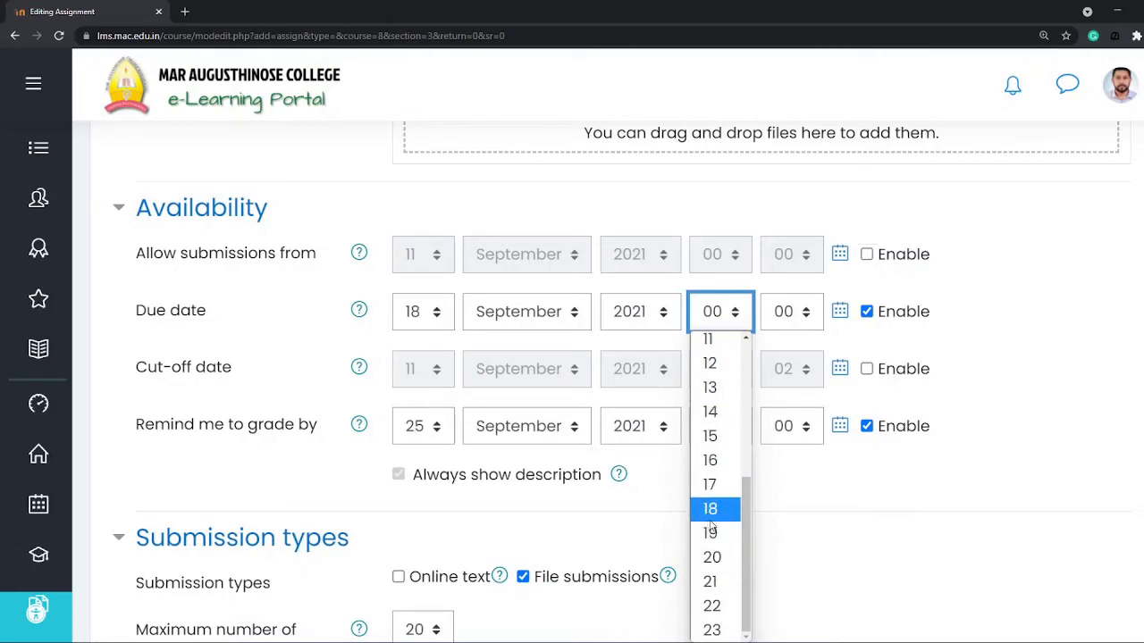
{"action": "left_click", "coordinate": [716, 489]}
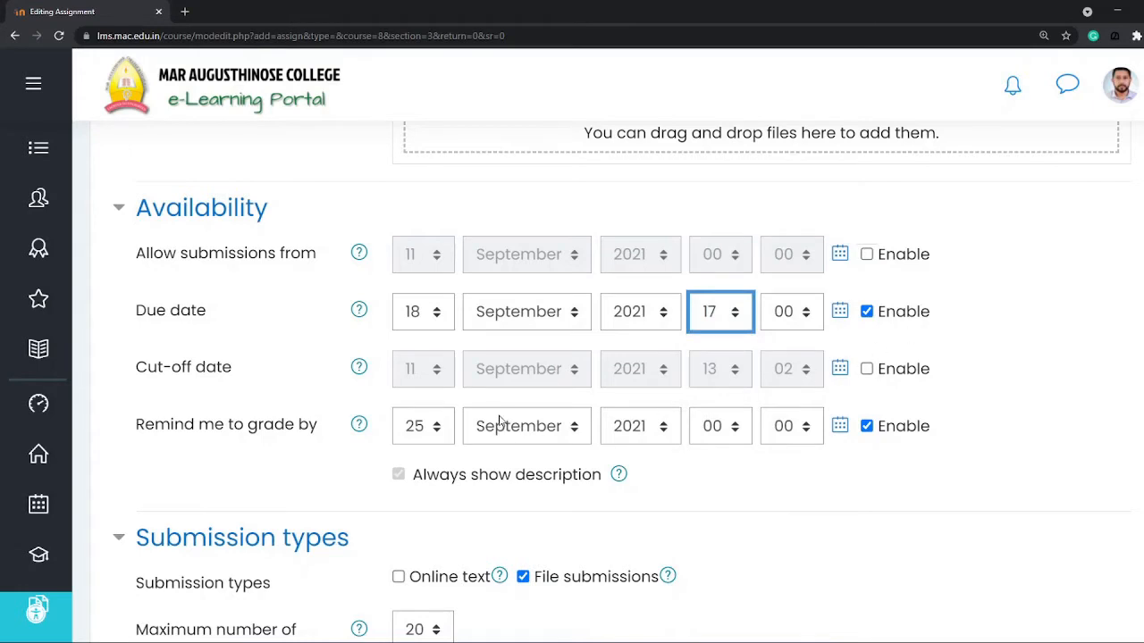
Step: Enable the cut-off date with its day set to 20, and disable the "Remind me to grade by" date
{"action": "scroll", "coordinate": [501, 427], "scroll_direction": "down", "scroll_amount": 1}
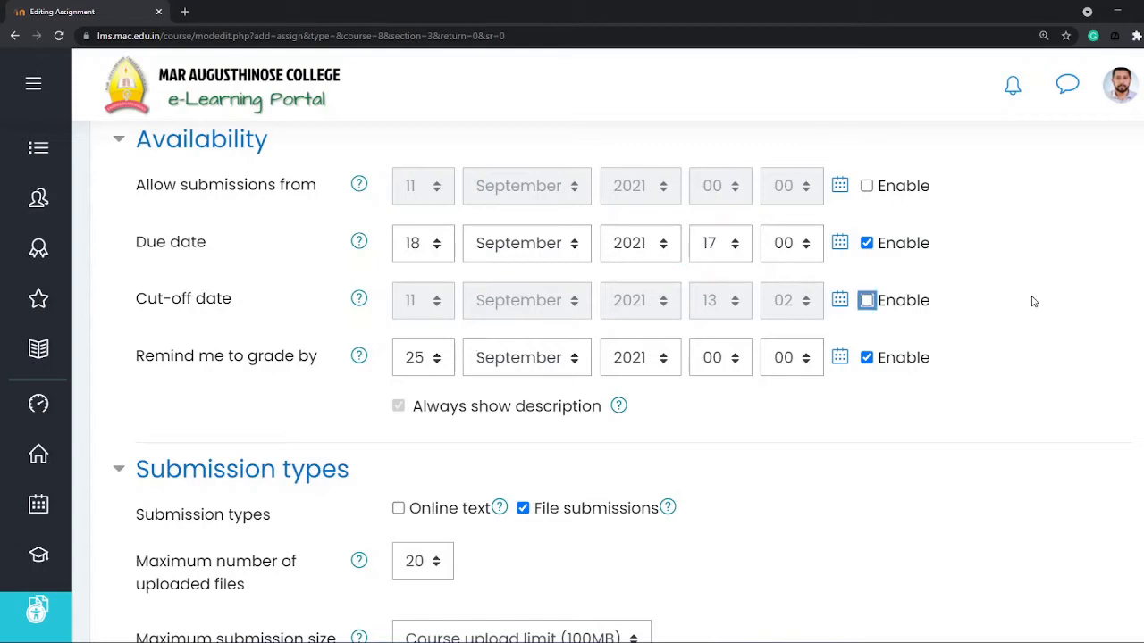
{"action": "left_click", "coordinate": [866, 300]}
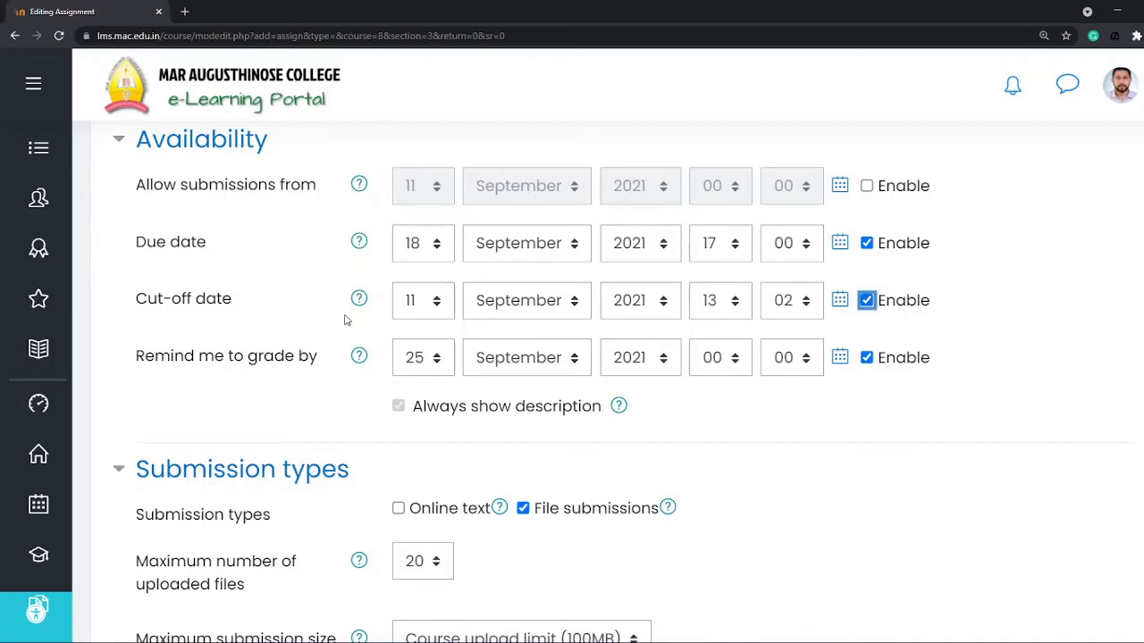
{"action": "left_click", "coordinate": [438, 301]}
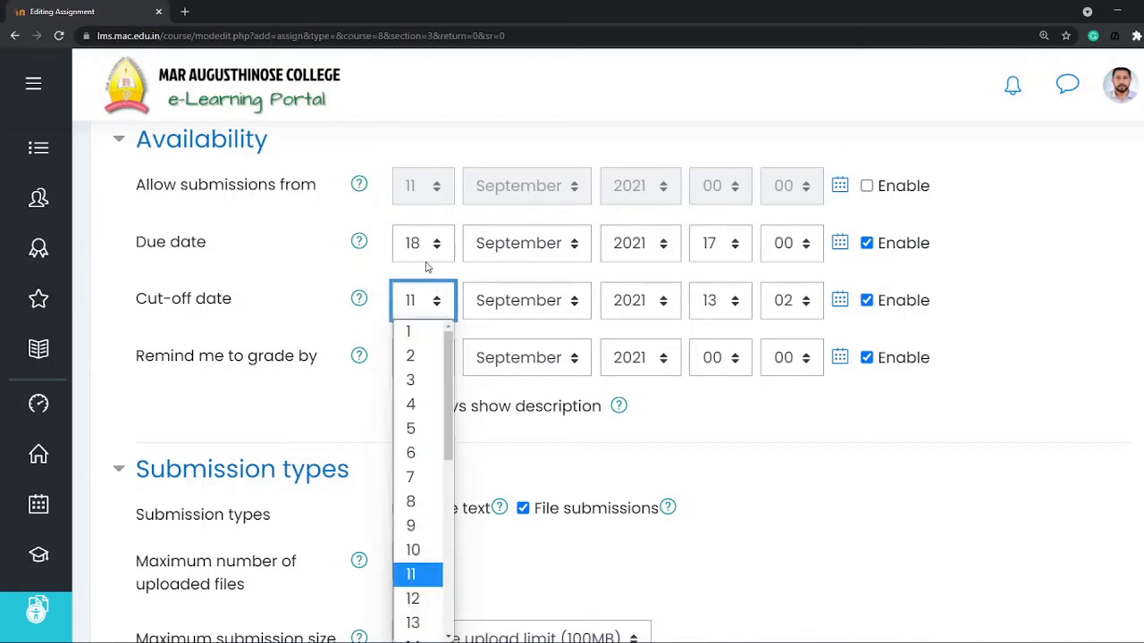
{"action": "scroll", "coordinate": [406, 472], "scroll_direction": "down", "scroll_amount": 5}
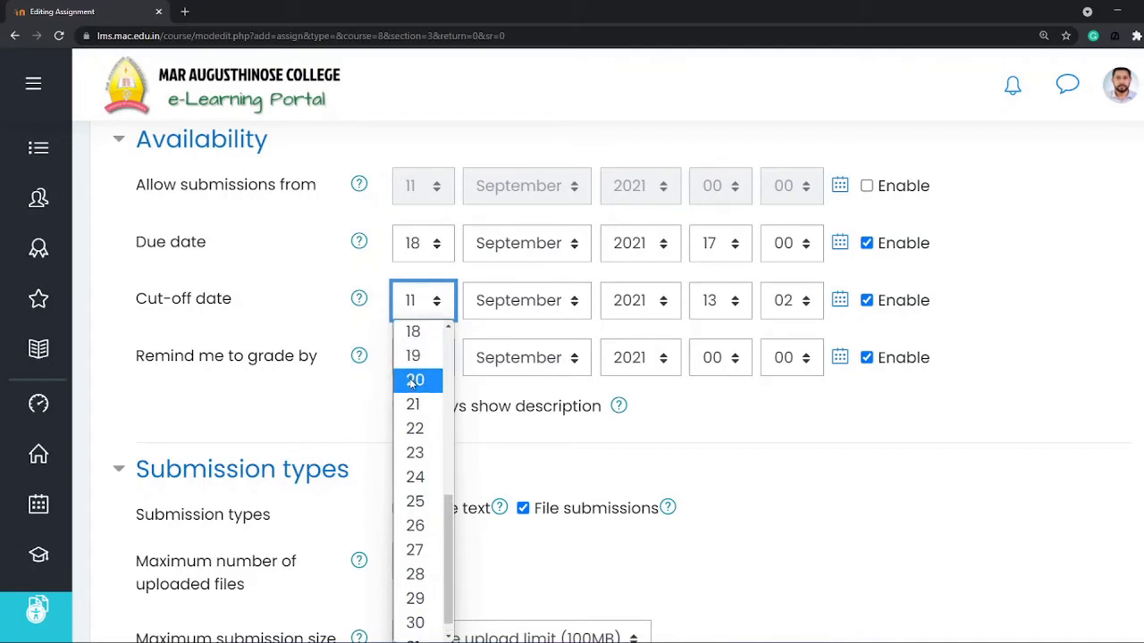
{"action": "left_click", "coordinate": [414, 382]}
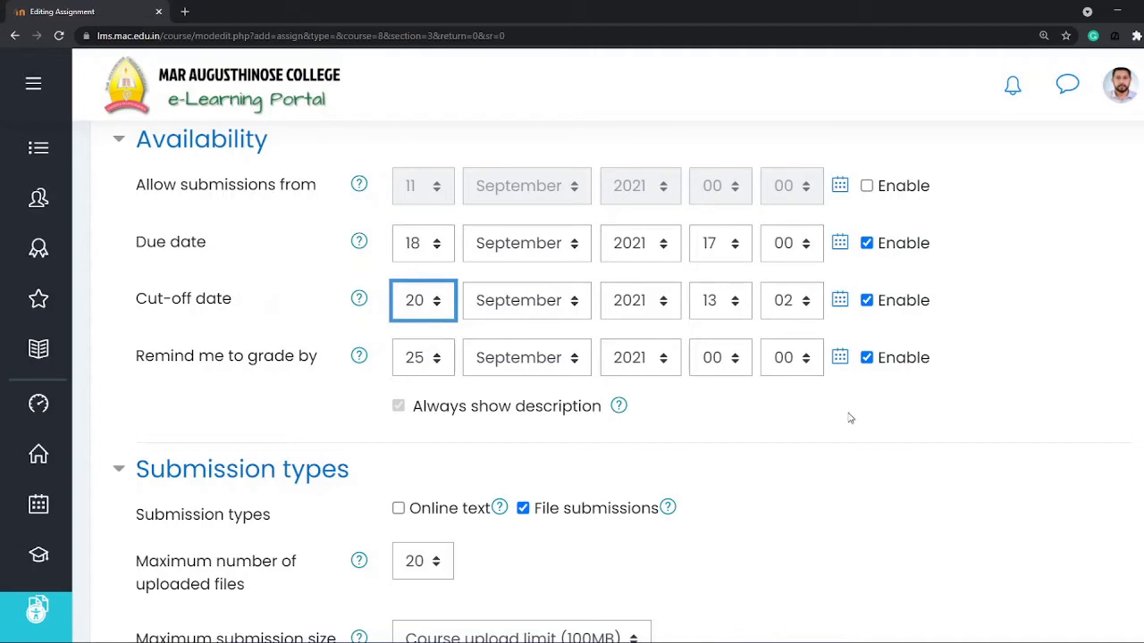
{"action": "left_click", "coordinate": [866, 358]}
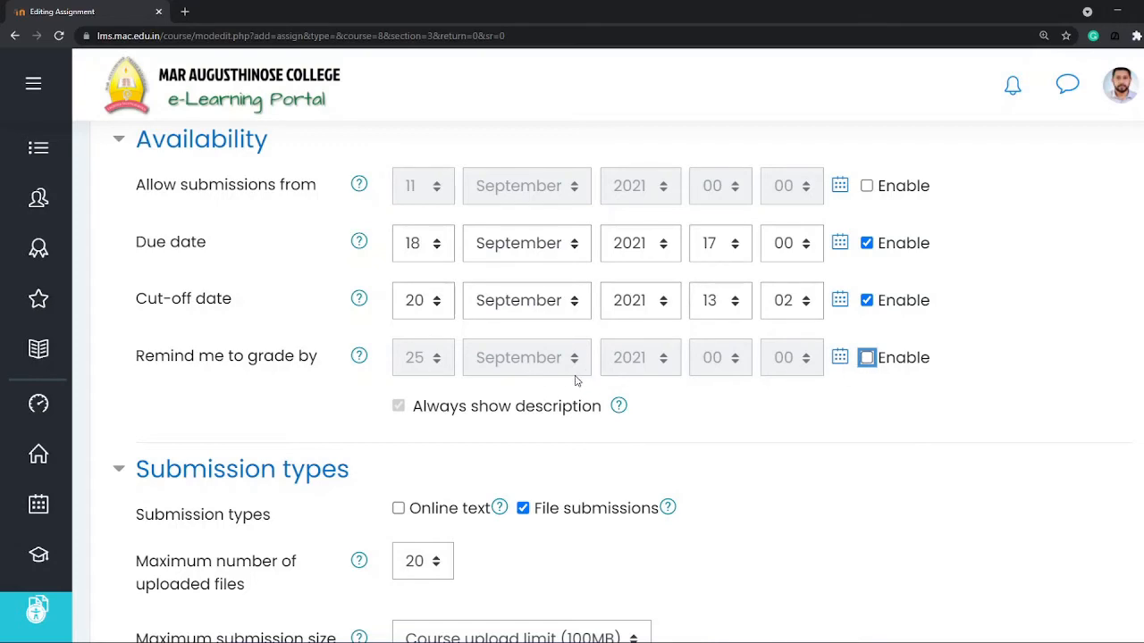
Step: Set the maximum number of uploaded files for the assignment's submissions to 1
{"action": "scroll", "coordinate": [840, 322], "scroll_direction": "down", "scroll_amount": 3}
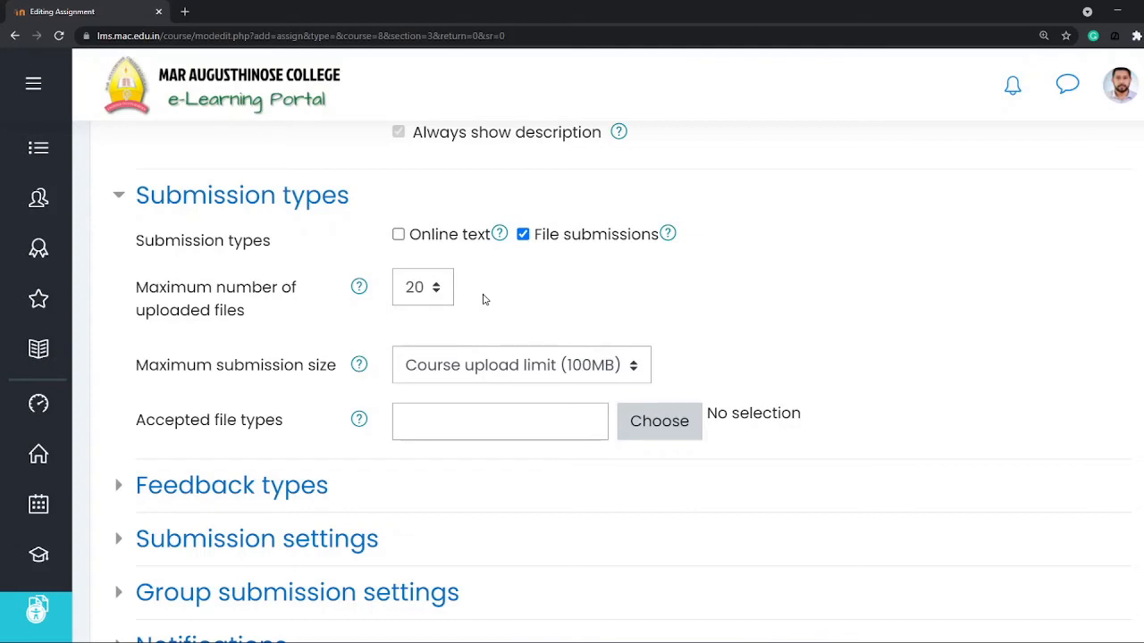
{"action": "left_click", "coordinate": [451, 299]}
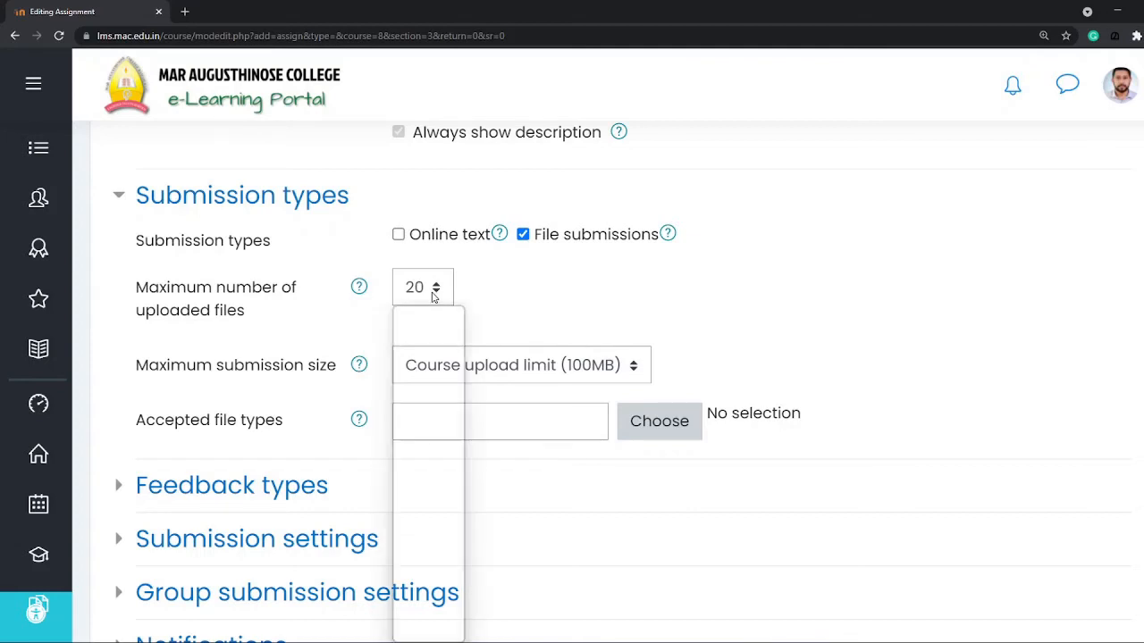
{"action": "scroll", "coordinate": [430, 367], "scroll_direction": "up", "scroll_amount": 2}
{"action": "scroll", "coordinate": [430, 366], "scroll_direction": "up", "scroll_amount": 1}
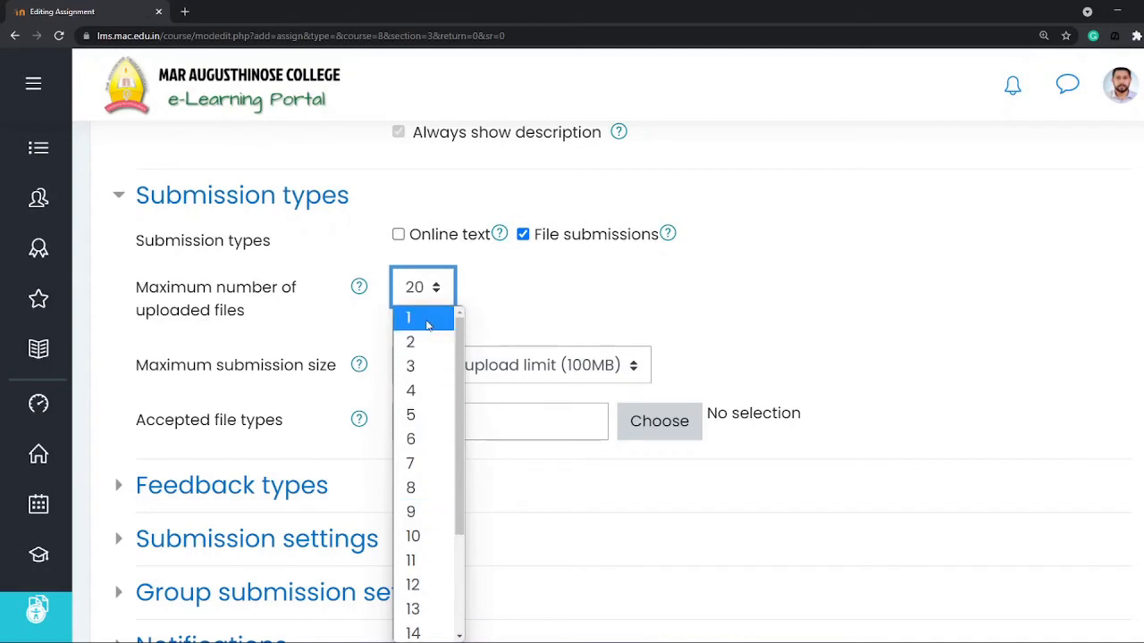
{"action": "left_click", "coordinate": [430, 324]}
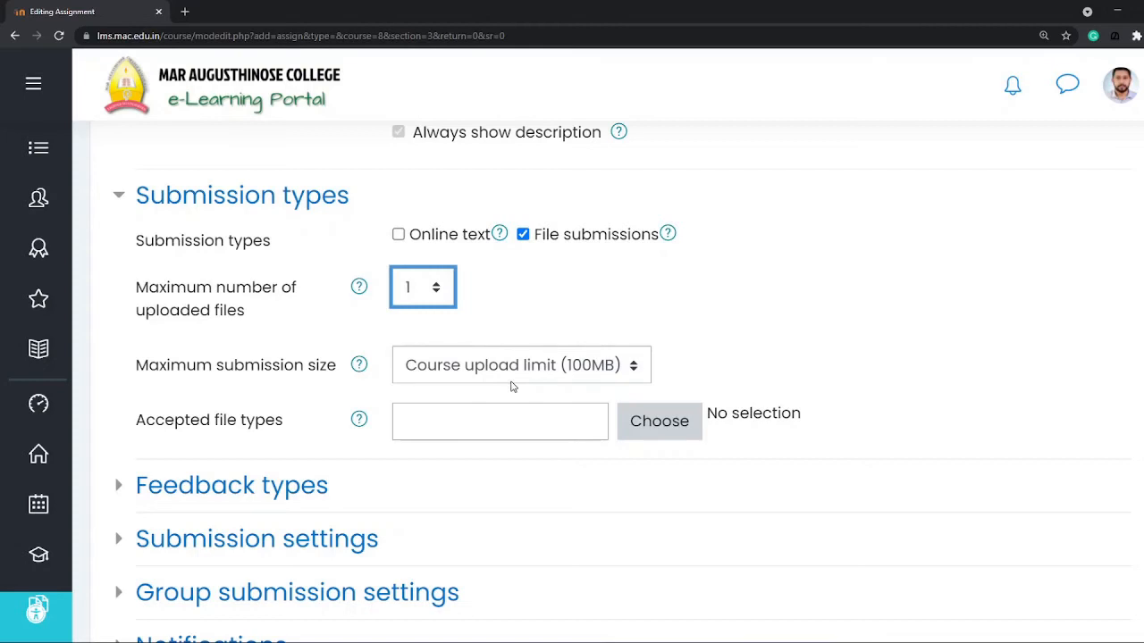
Step: Set the assignment's maximum submission size to 20MB
{"action": "left_click", "coordinate": [602, 371]}
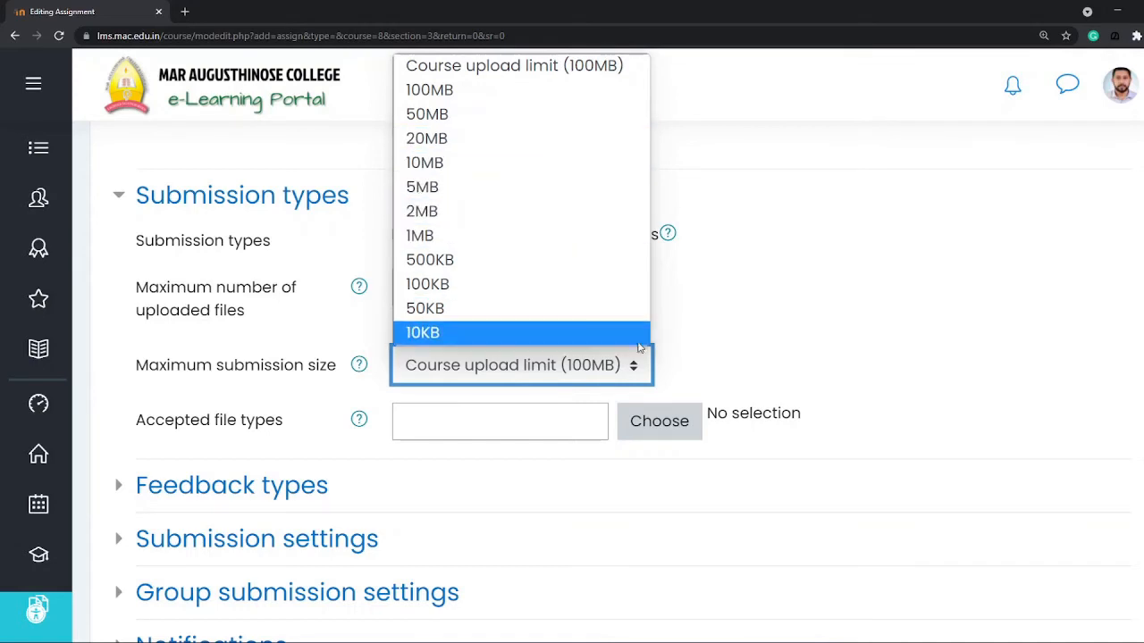
{"action": "left_click", "coordinate": [633, 368]}
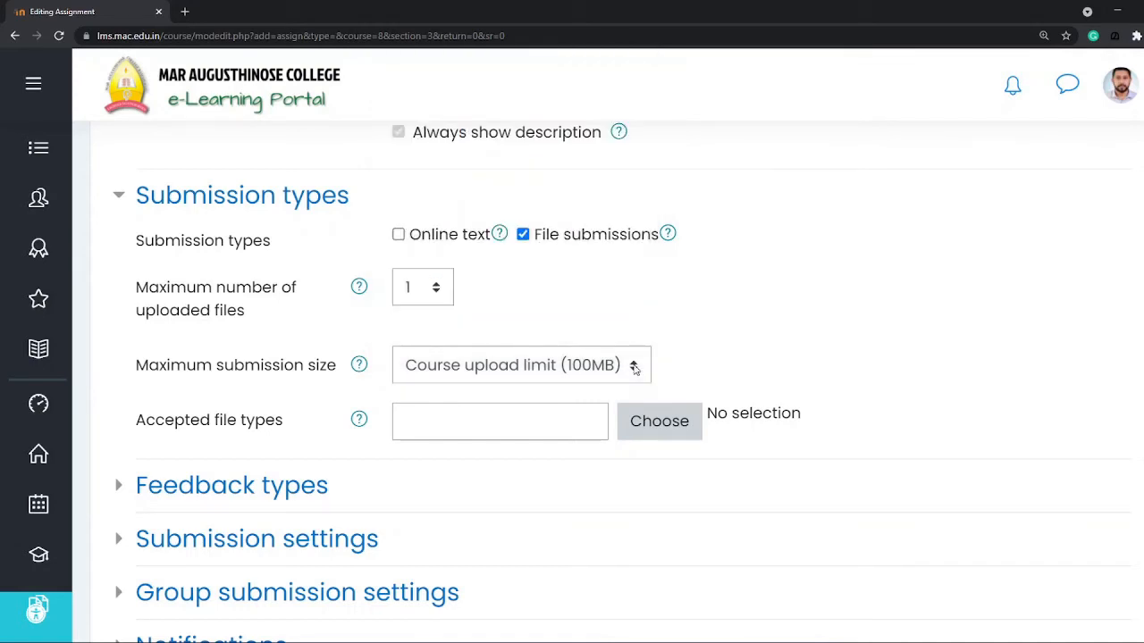
{"action": "left_click", "coordinate": [634, 368]}
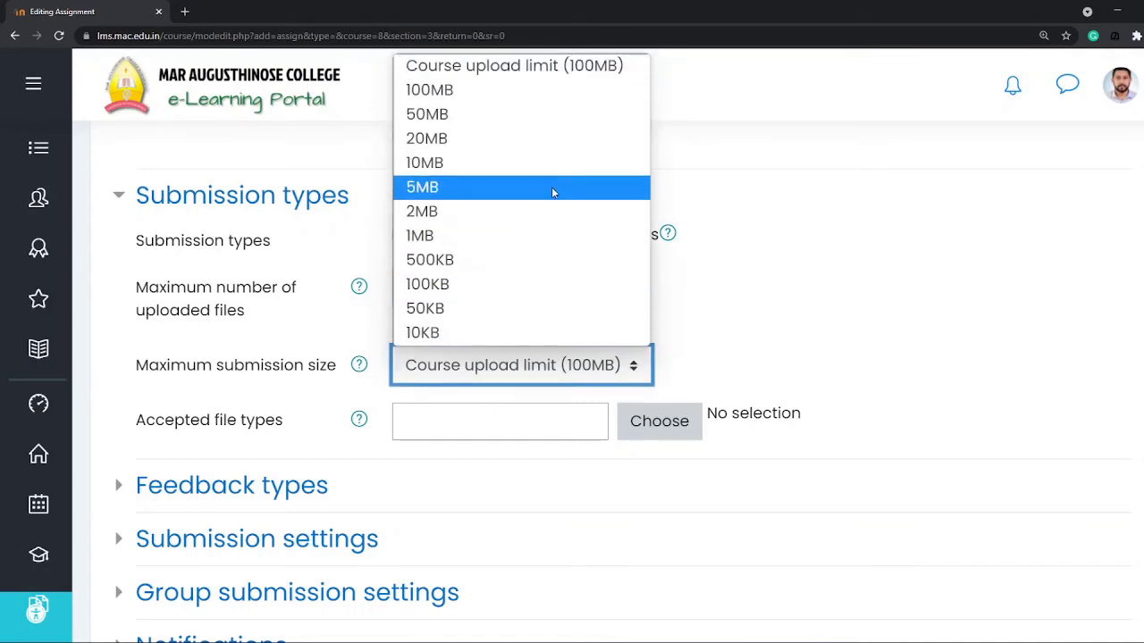
{"action": "left_click", "coordinate": [513, 143]}
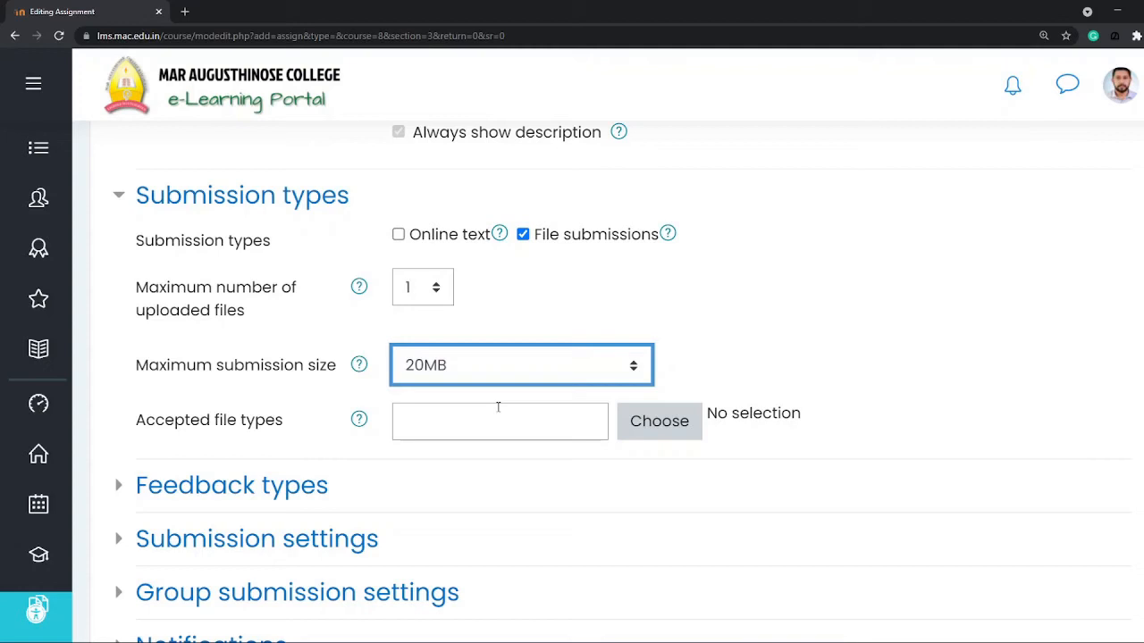
Step: Restrict the assignment's accepted file types to PDF document (.pdf) from the Document files group and save the selection
{"action": "left_click", "coordinate": [642, 427]}
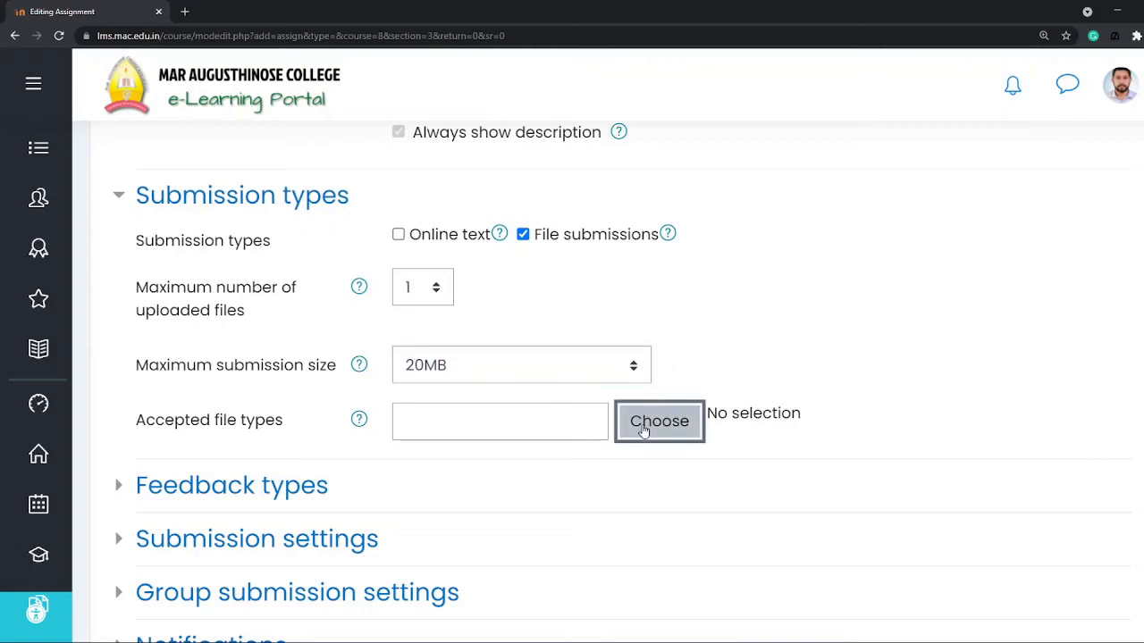
{"action": "scroll", "coordinate": [723, 393], "scroll_direction": "down", "scroll_amount": 3}
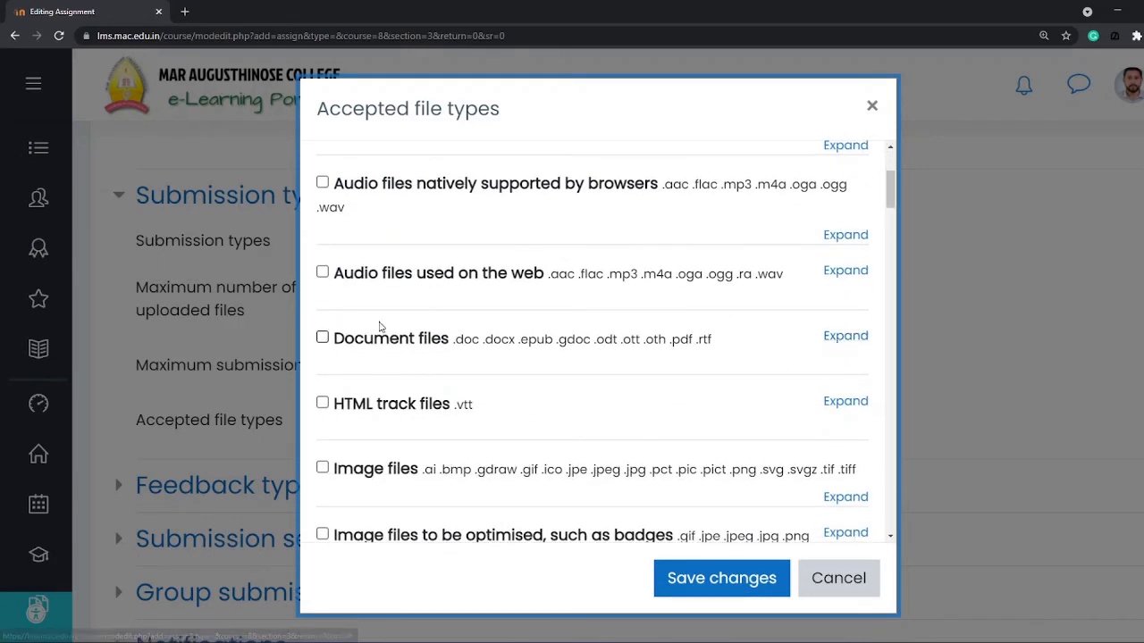
{"action": "left_click", "coordinate": [844, 337]}
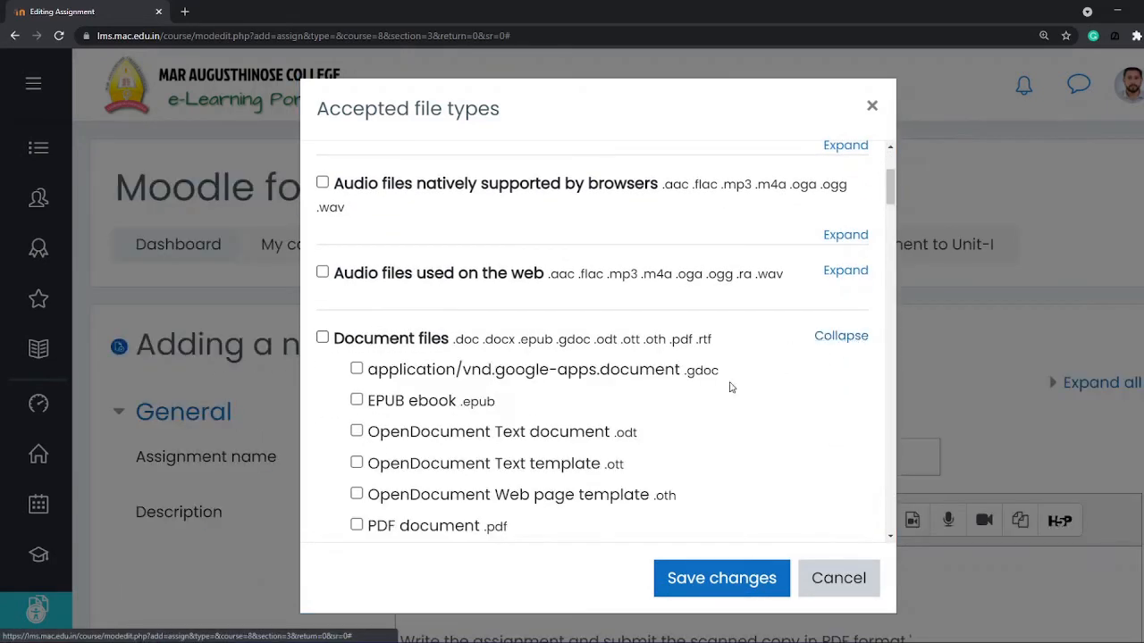
{"action": "scroll", "coordinate": [642, 398], "scroll_direction": "down", "scroll_amount": 3}
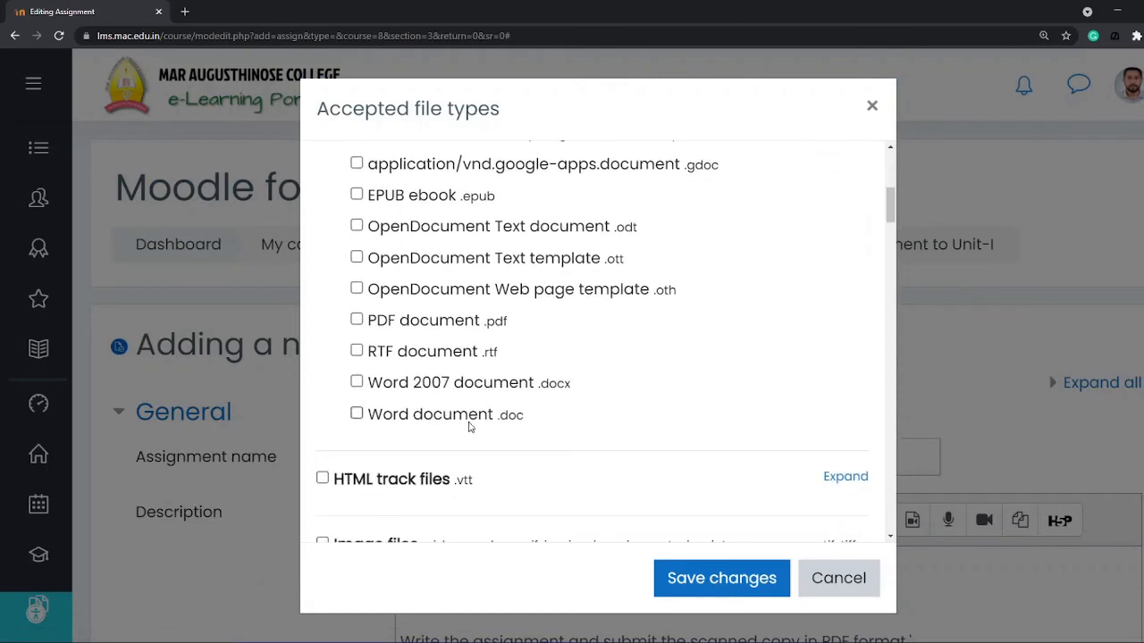
{"action": "scroll", "coordinate": [541, 384], "scroll_direction": "up", "scroll_amount": 1}
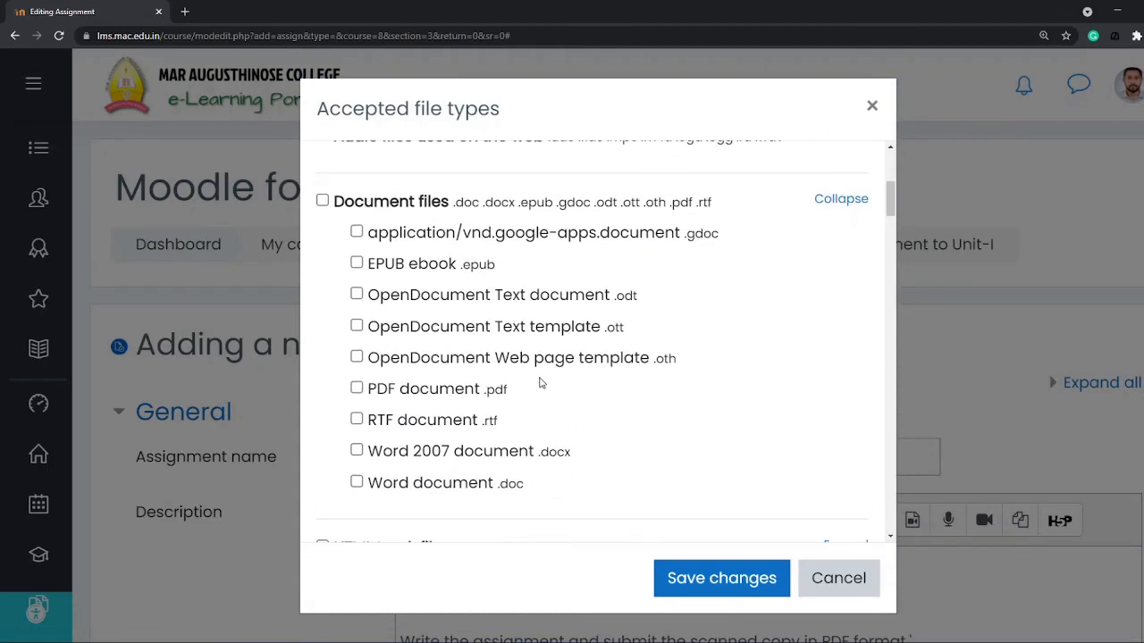
{"action": "left_click", "coordinate": [357, 388]}
{"action": "left_click", "coordinate": [722, 578]}
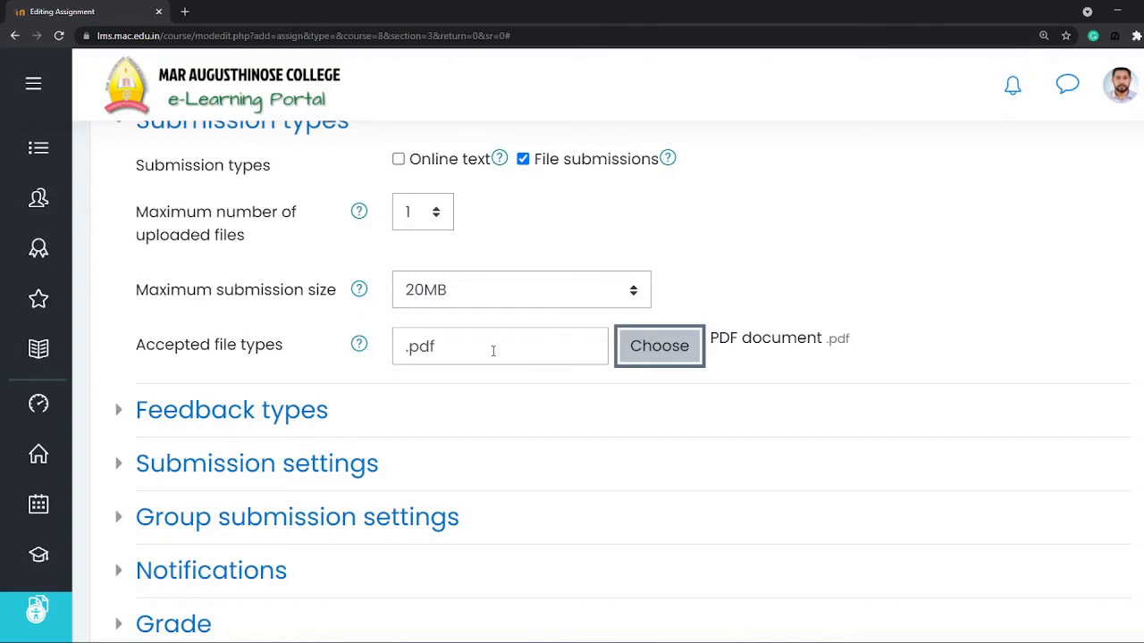
Step: Open the assignment's Grade settings
{"action": "scroll", "coordinate": [491, 357], "scroll_direction": "down", "scroll_amount": 4}
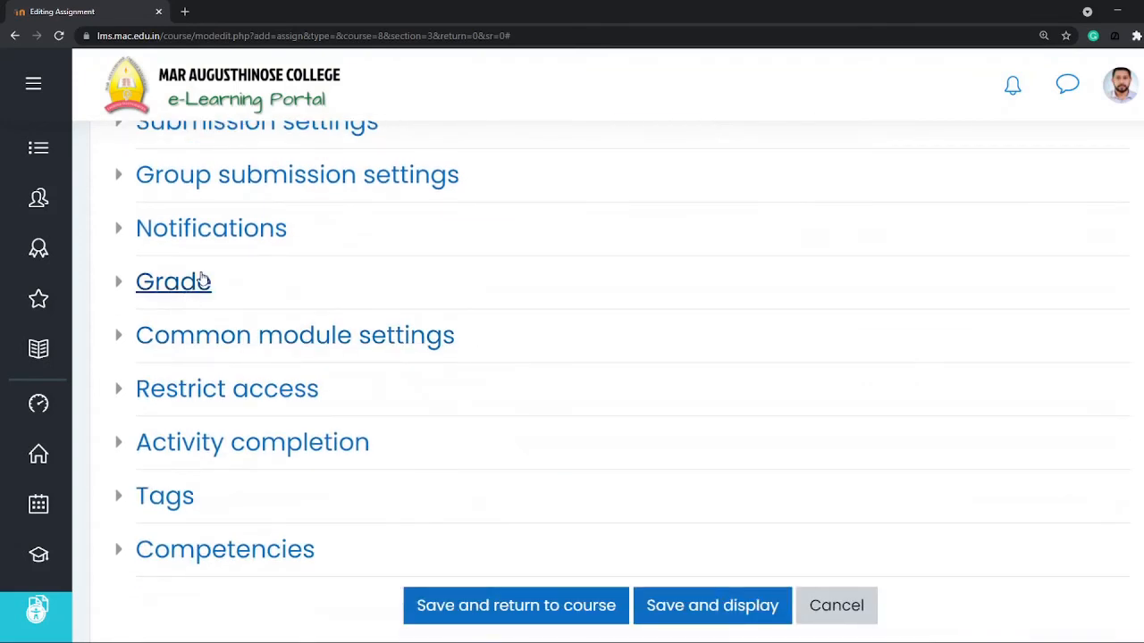
{"action": "left_click", "coordinate": [201, 280]}
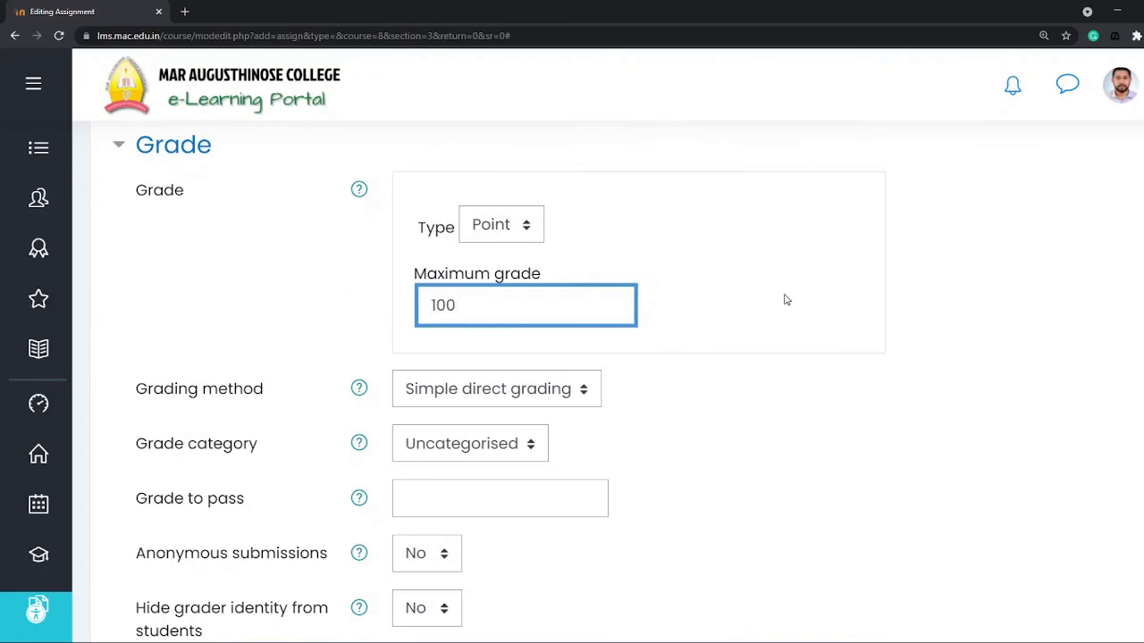
{"action": "left_click", "coordinate": [525, 229]}
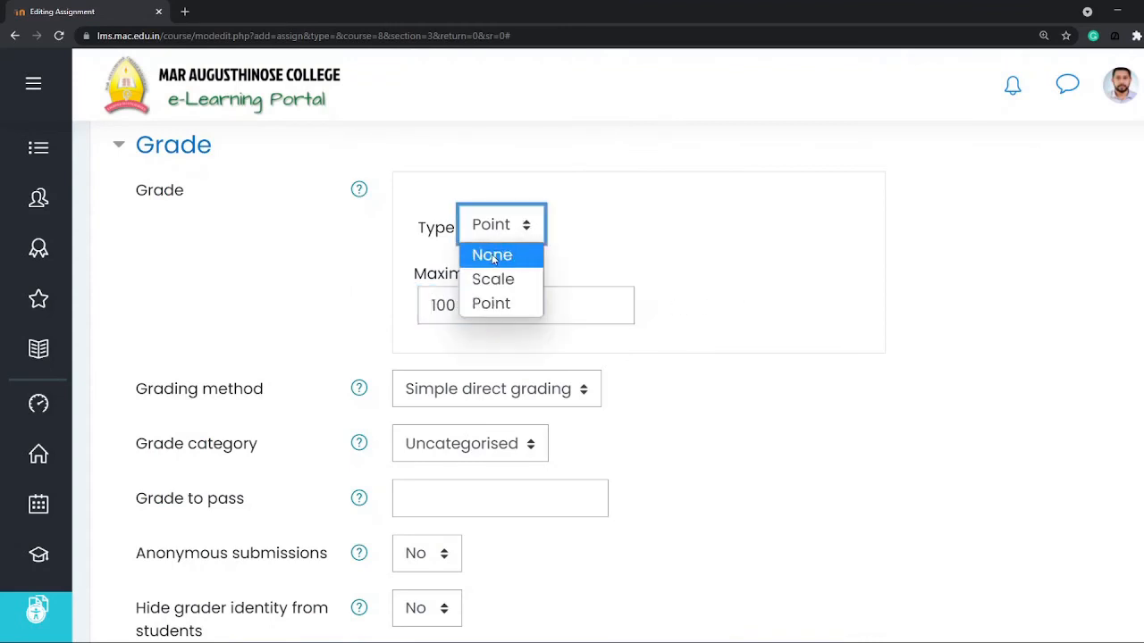
{"action": "left_click", "coordinate": [494, 256]}
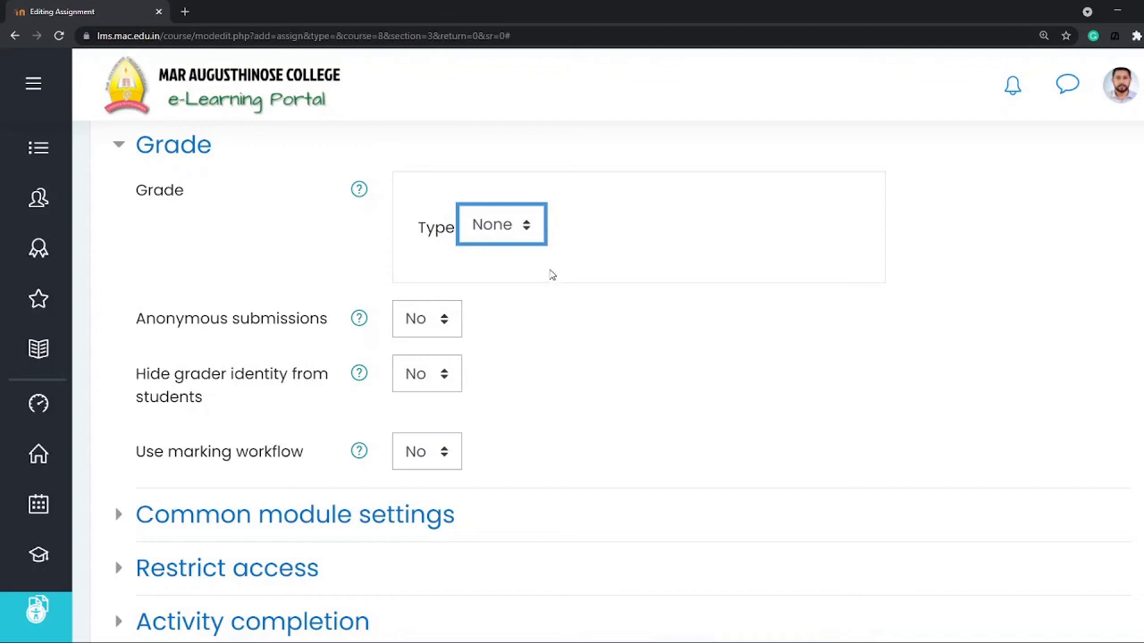
{"action": "left_click", "coordinate": [505, 227]}
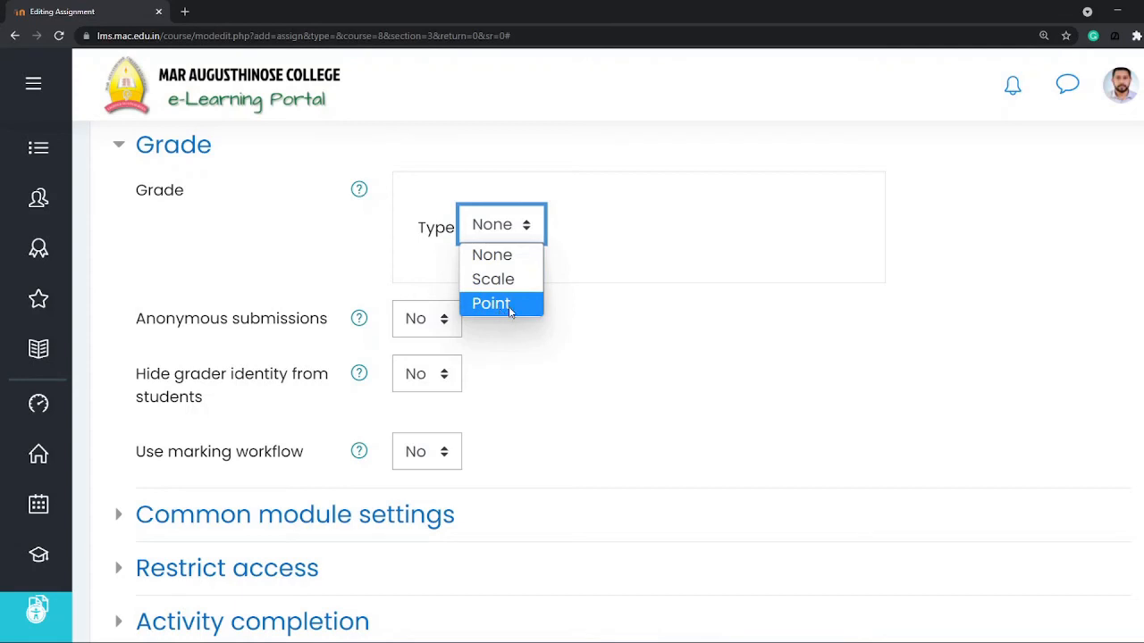
{"action": "left_click", "coordinate": [508, 307]}
Step: Set the assignment's maximum grade to 10 and its grade to pass to 5
{"action": "left_click", "coordinate": [494, 307]}
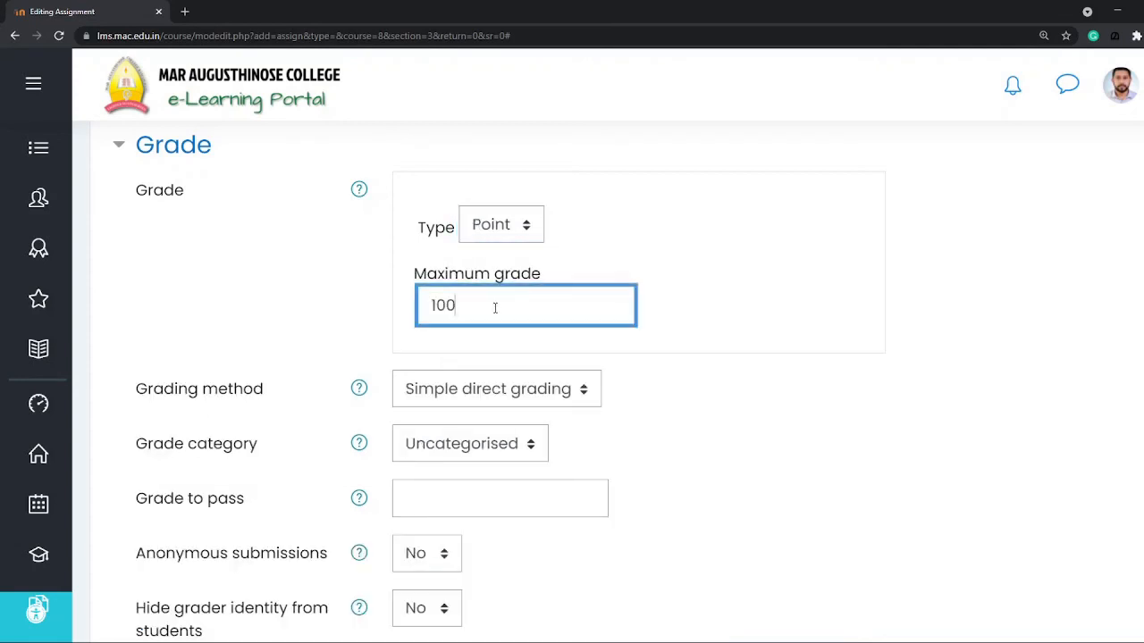
{"action": "scroll", "coordinate": [494, 307], "scroll_direction": "down", "scroll_amount": 1}
{"action": "key", "text": "BackSpace"}
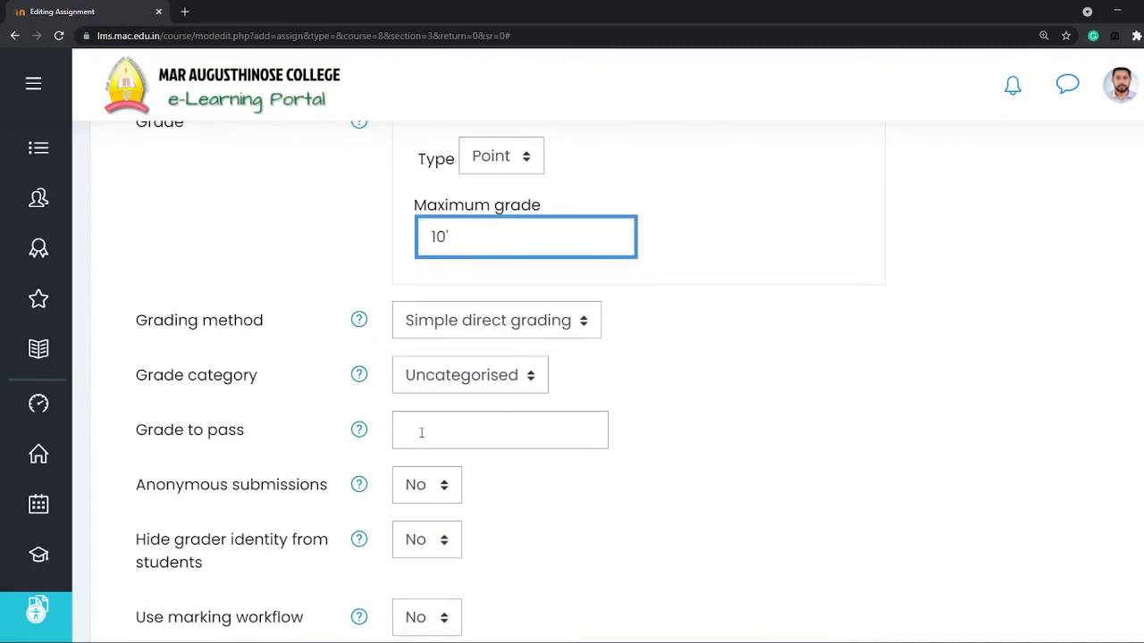
{"action": "left_click", "coordinate": [453, 429]}
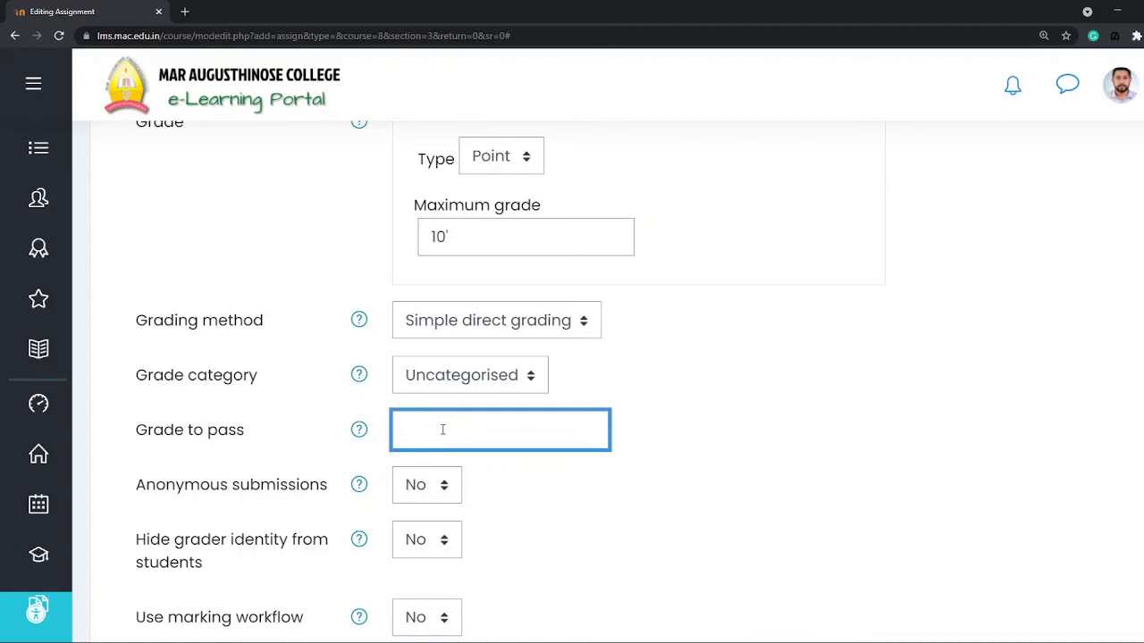
{"action": "type", "text": "5"}
Step: Save the assignment with its remaining settings as they are and return to the course
{"action": "scroll", "coordinate": [430, 429], "scroll_direction": "down", "scroll_amount": 4}
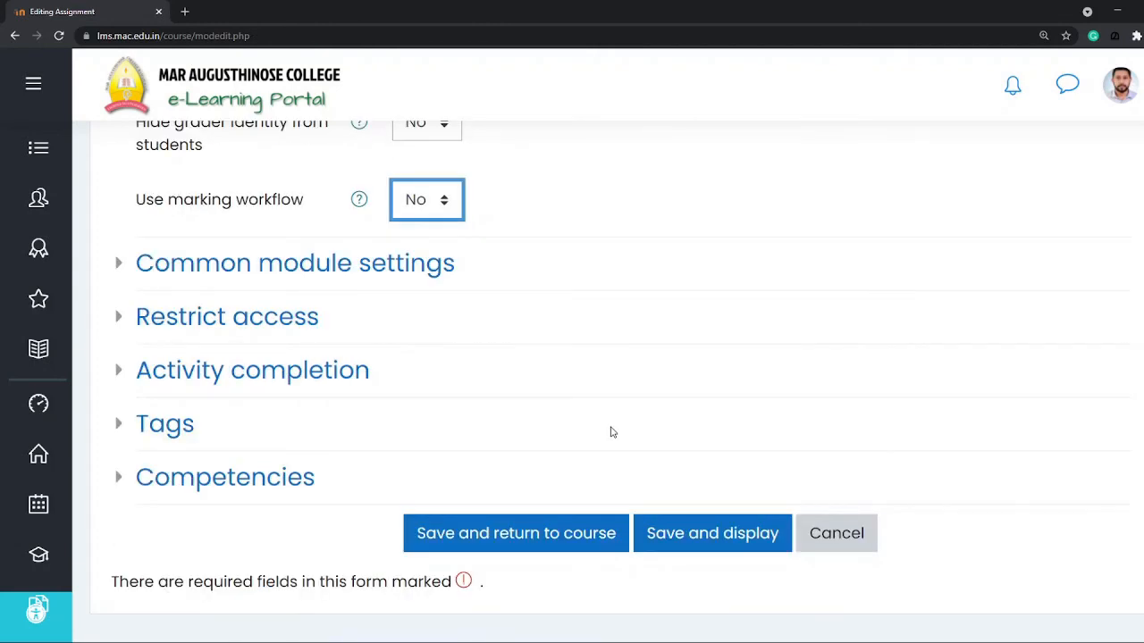
{"action": "left_click", "coordinate": [518, 536]}
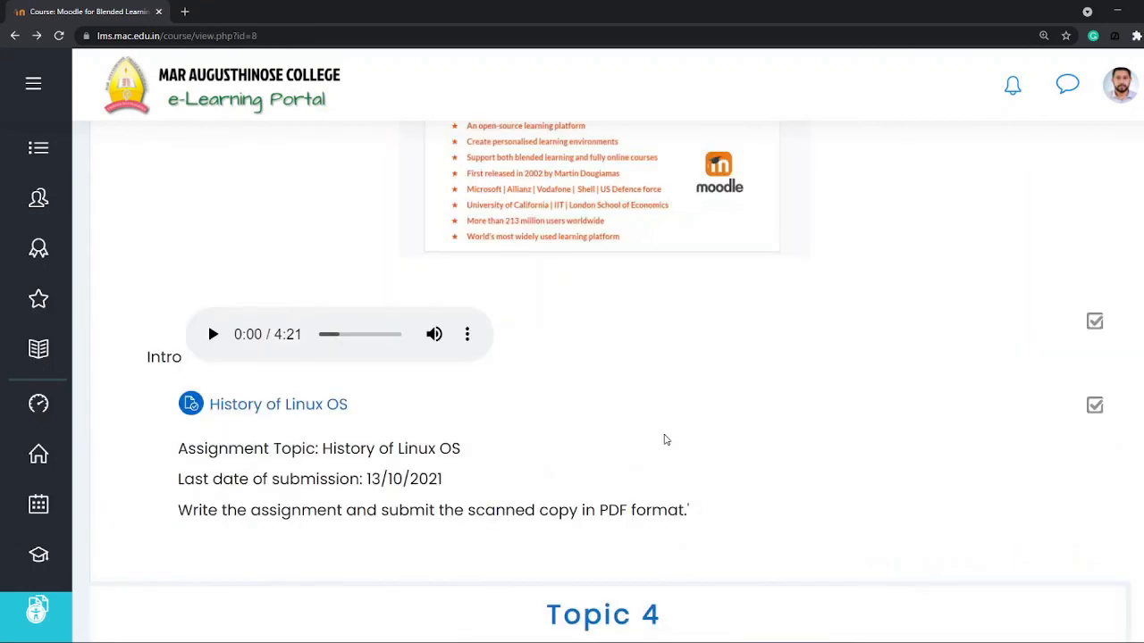
Step: View the History of Linux OS assignment's page with its description and grading summary, and go back to the course
{"action": "left_click", "coordinate": [272, 406]}
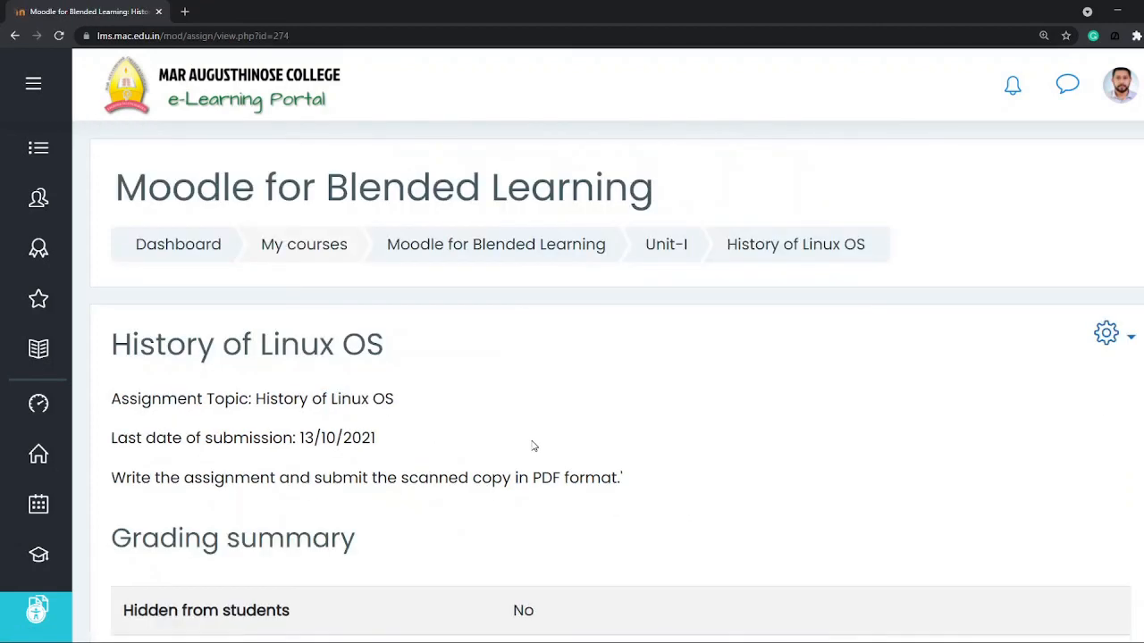
{"action": "key", "text": "alt+Left"}
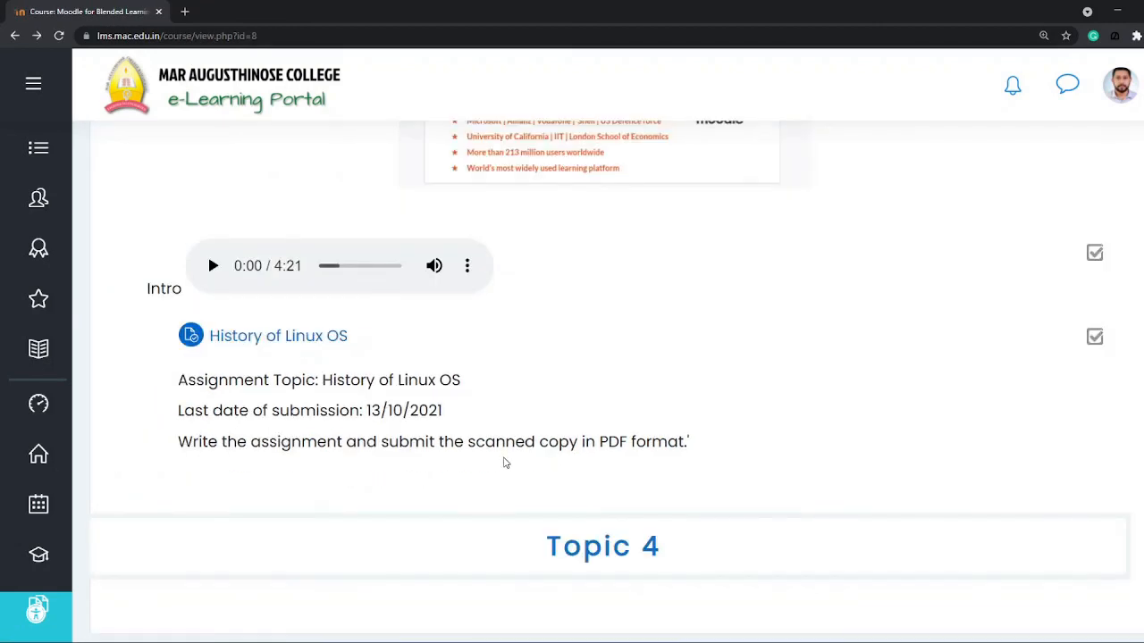